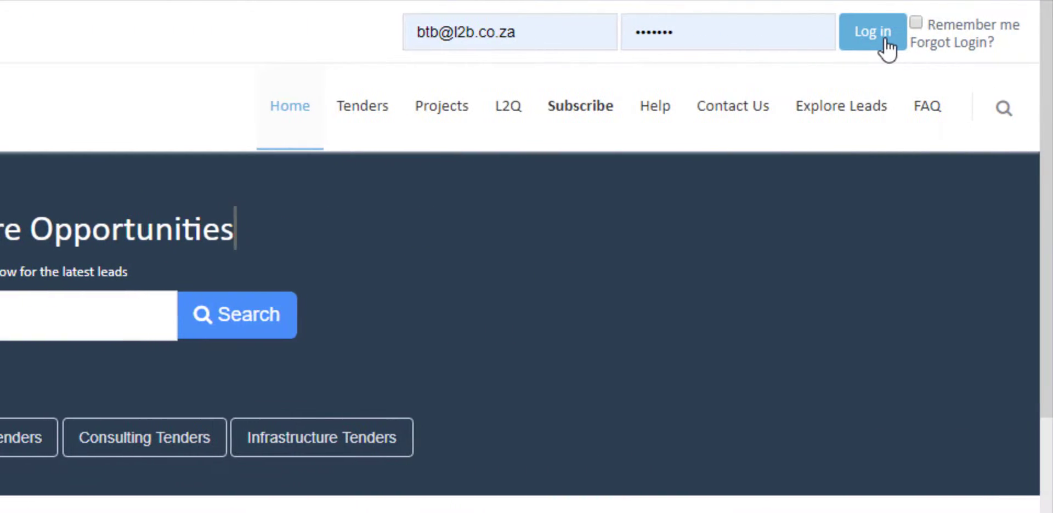
Log in to Leads 2 Business with the account e-mail and password
click(902, 45)
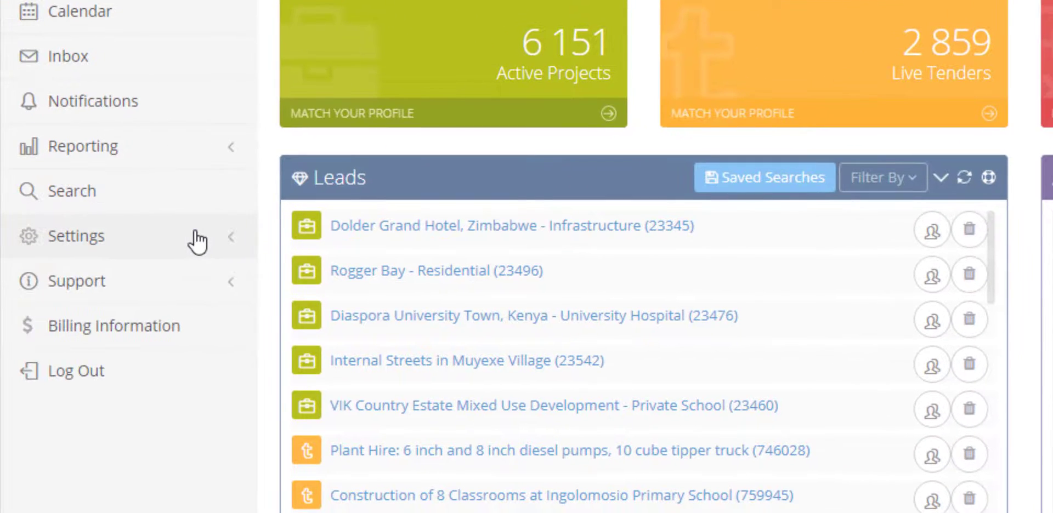
Open Details on our Directory from the Settings menu to launch the Directory Entry Wizard
click(152, 243)
scroll(152, 244, down, 1)
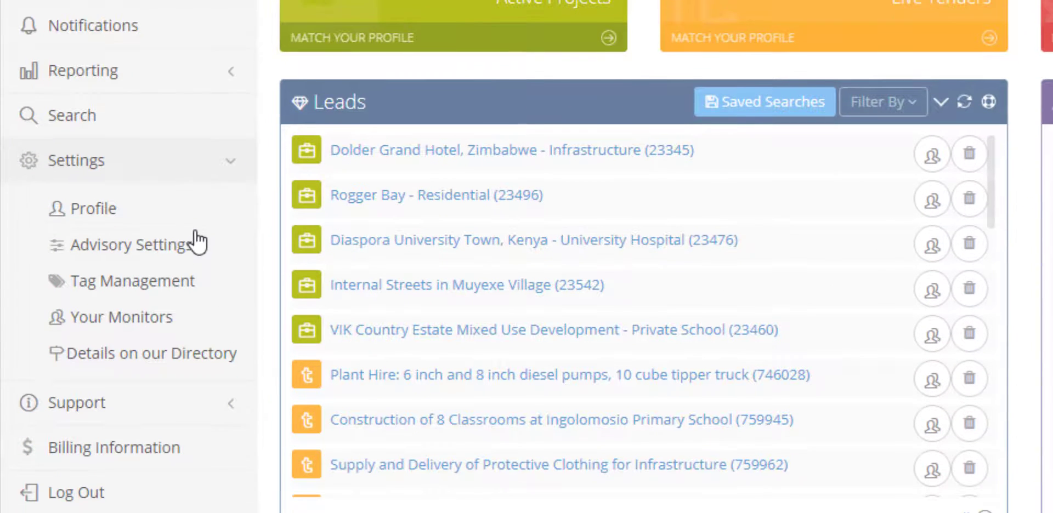
click(207, 353)
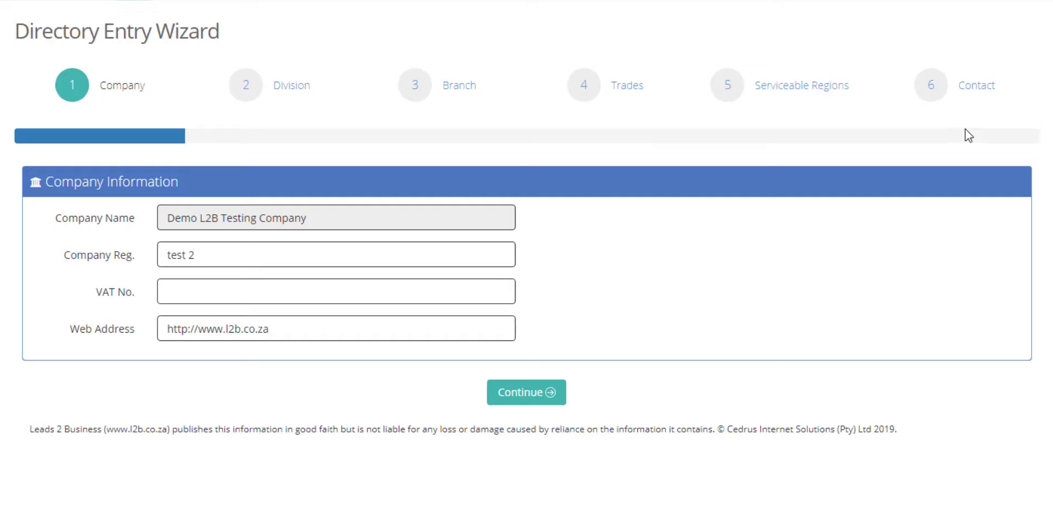
Replace the company registration number 'test 2' with 12345/678 and continue to the Division step
triple_click(383, 256)
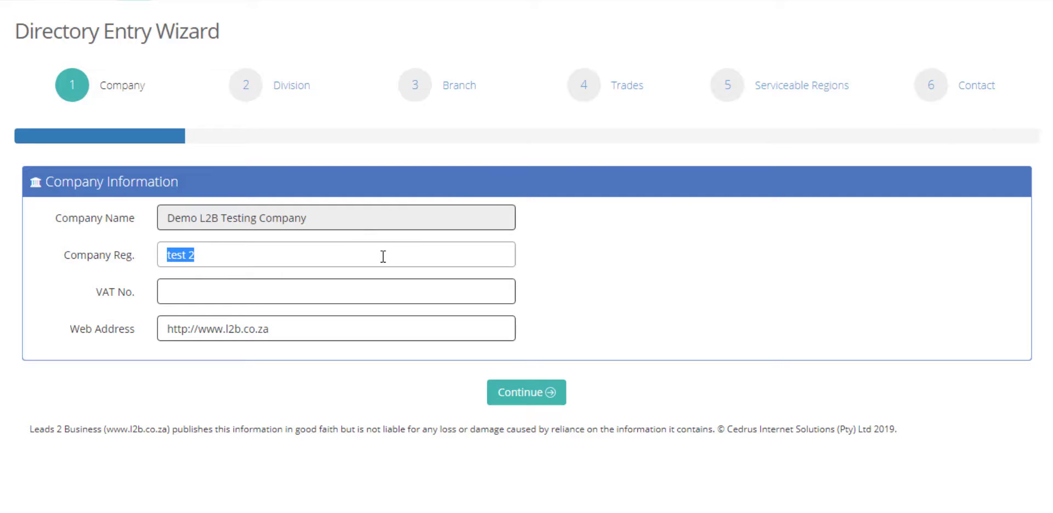
text(12345/678)
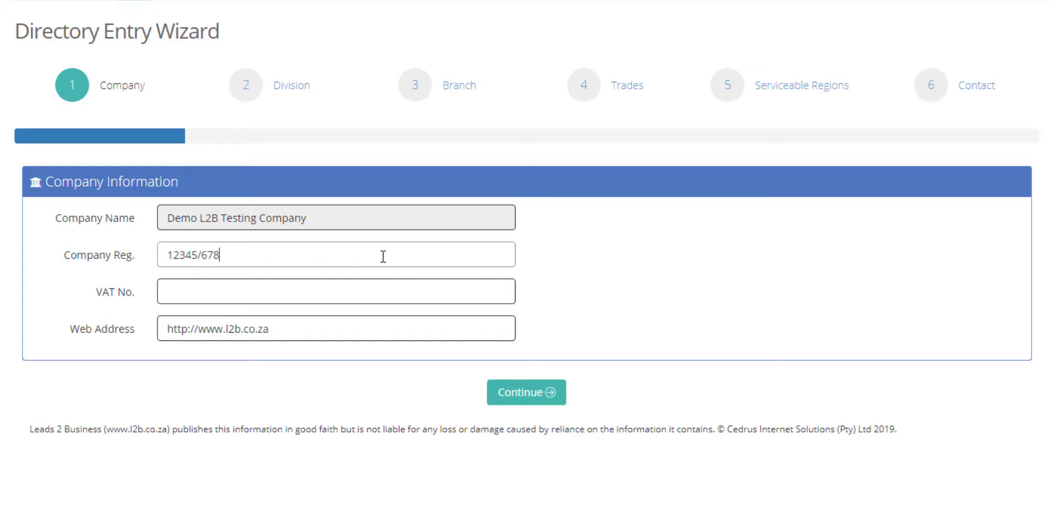
click(387, 287)
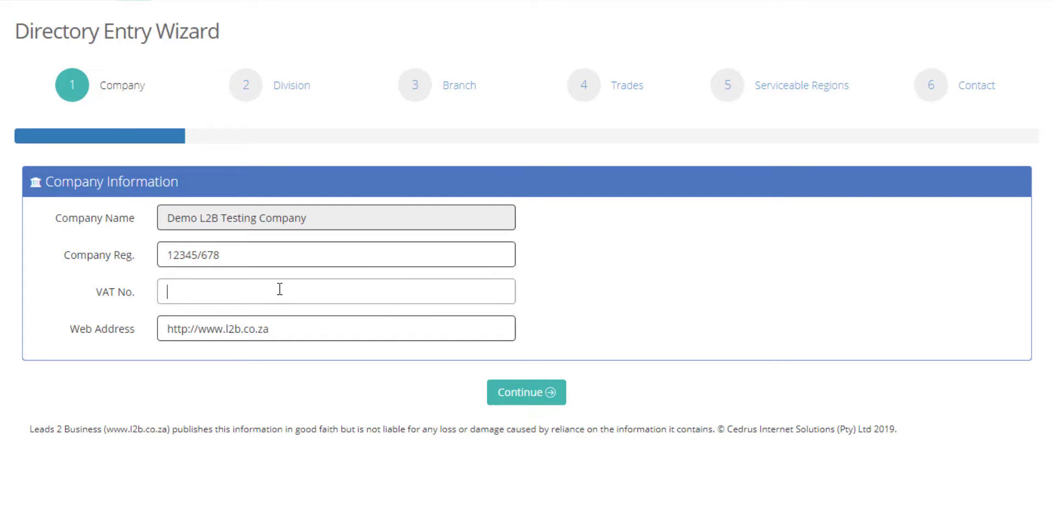
double_click(307, 329)
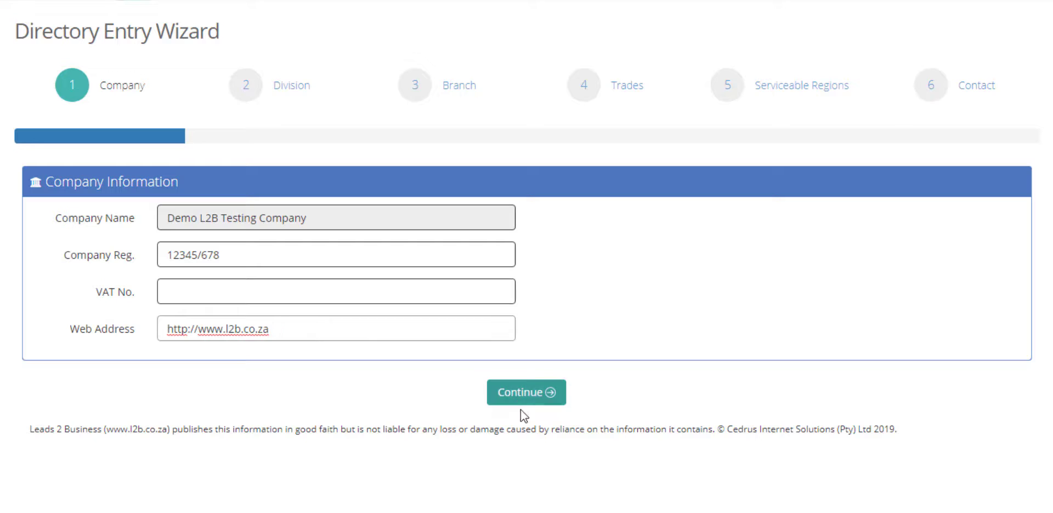
click(529, 392)
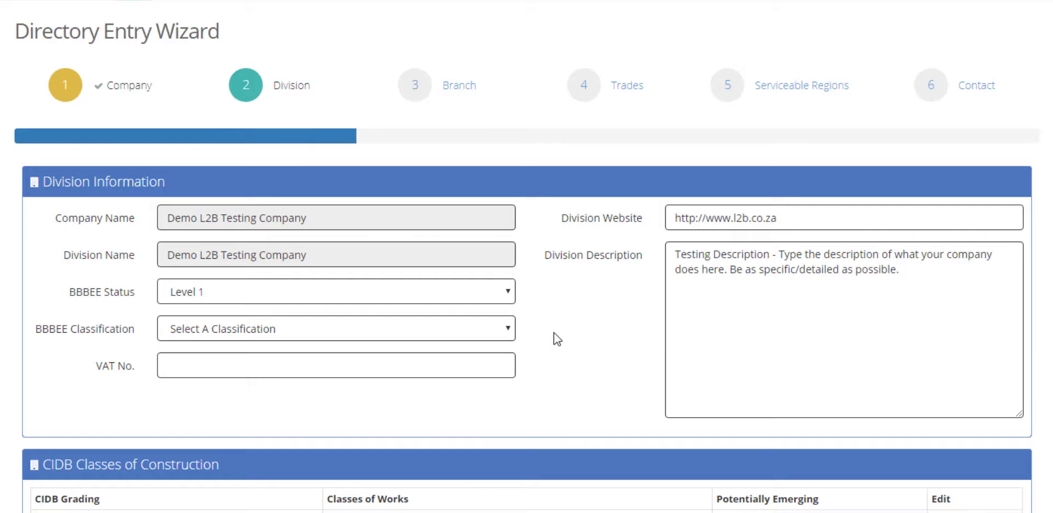
Set the division's BBBEE status to Level 2 and its classification to EME's
click(508, 294)
click(483, 342)
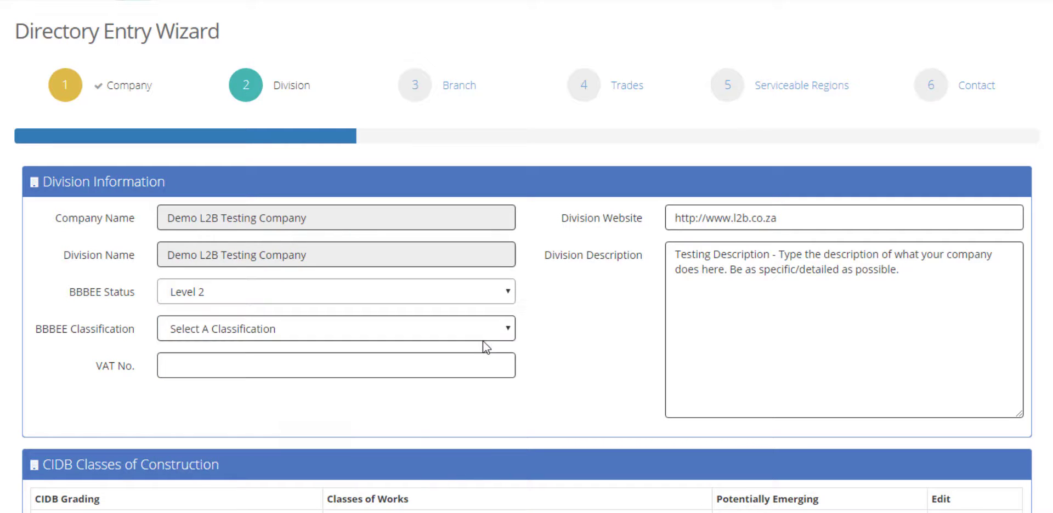
click(485, 333)
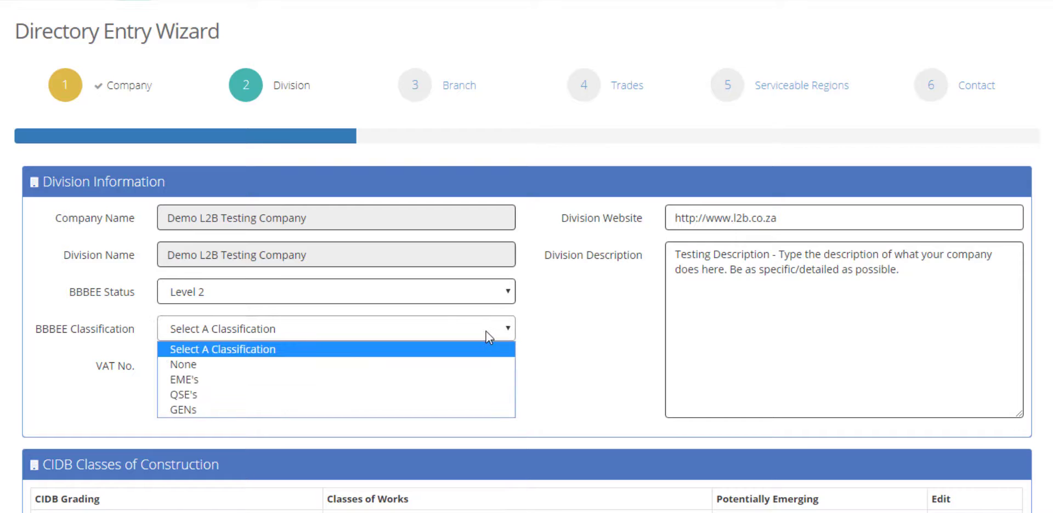
click(461, 380)
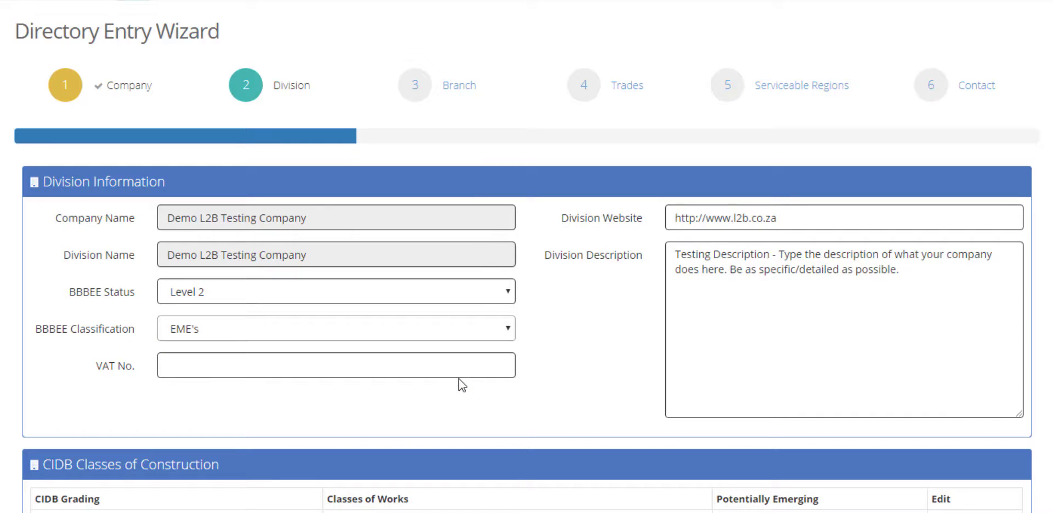
Append 'You can also copy and paste if you already have a description .' to the division description
click(475, 372)
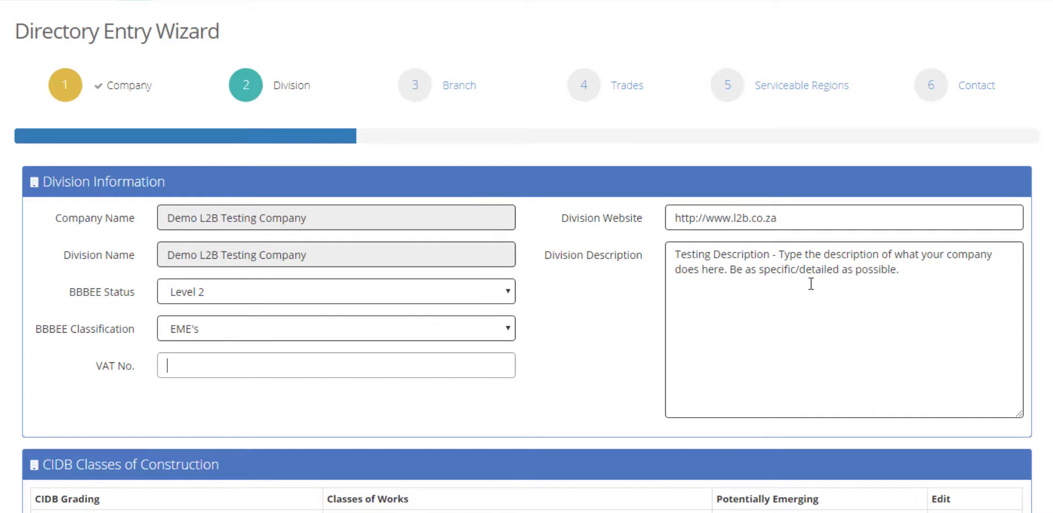
click(856, 216)
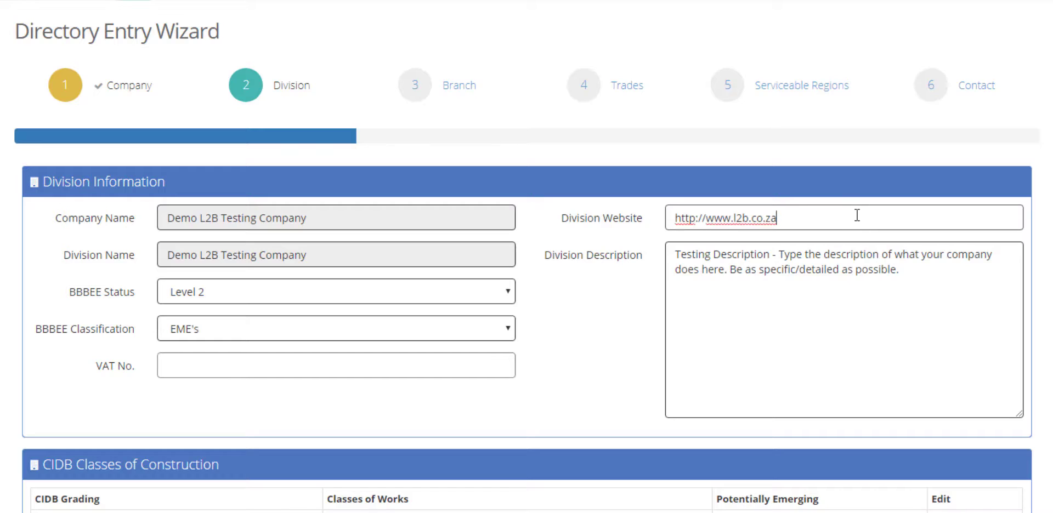
click(939, 269)
text(You can also copy and paste if you already have a desc)
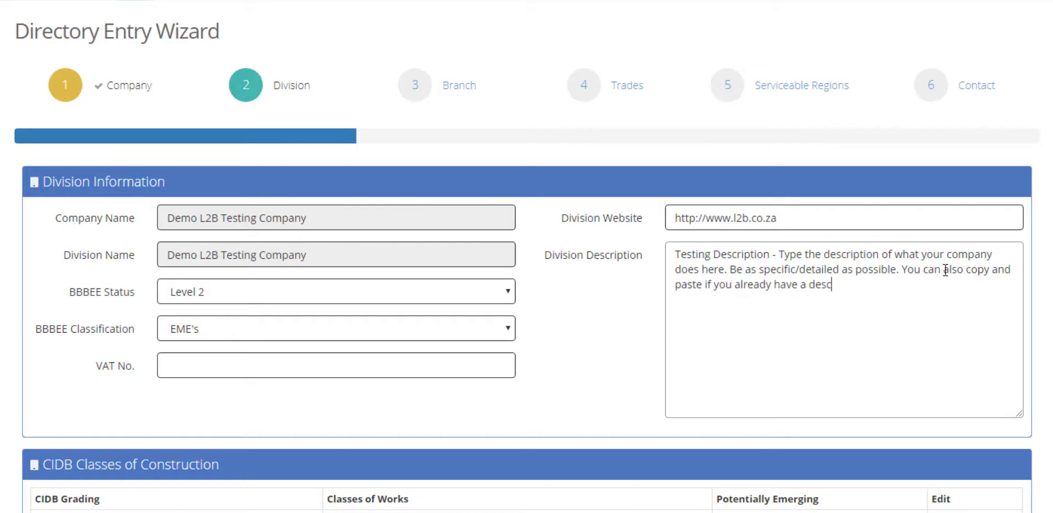
text(ription .)
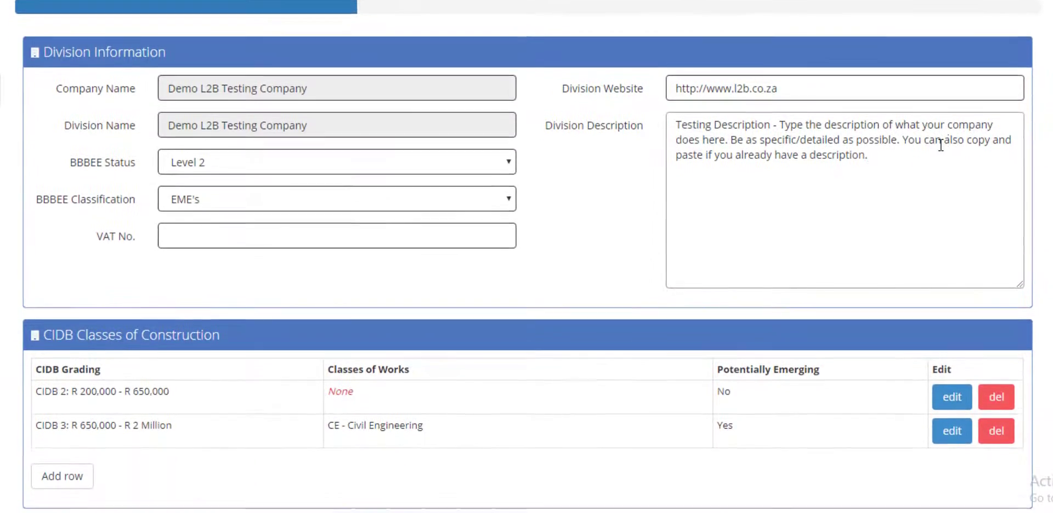
Add a PE-marked CIDB 1 General Building Works grading, delete the CIDB 2 row, and continue
scroll(522, 278, down, 1)
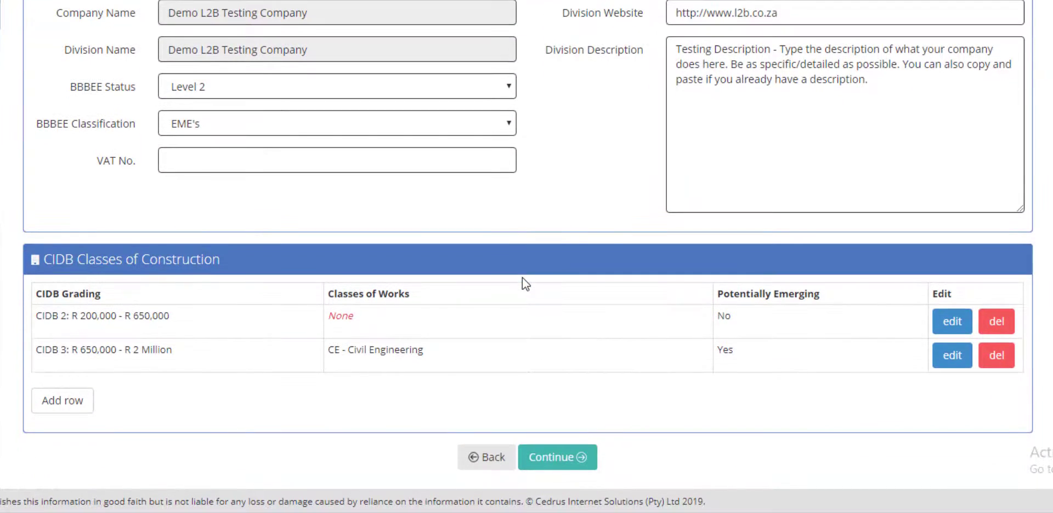
click(84, 404)
click(143, 396)
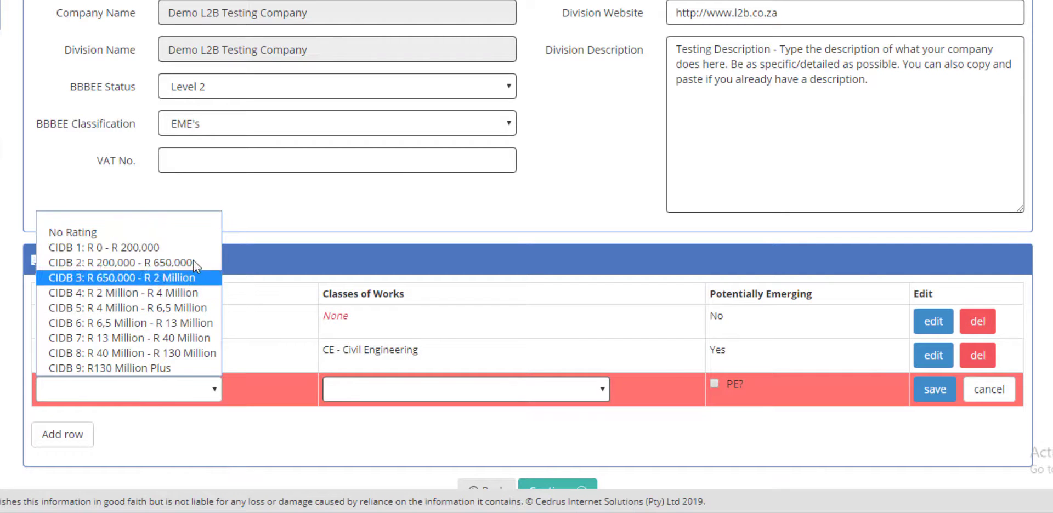
click(193, 246)
click(432, 388)
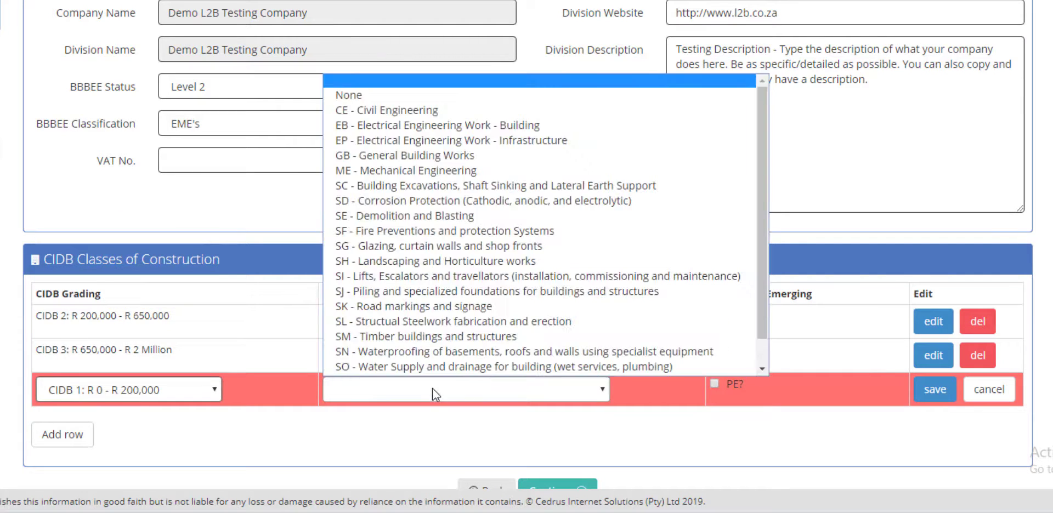
scroll(495, 357, down, 1)
click(551, 143)
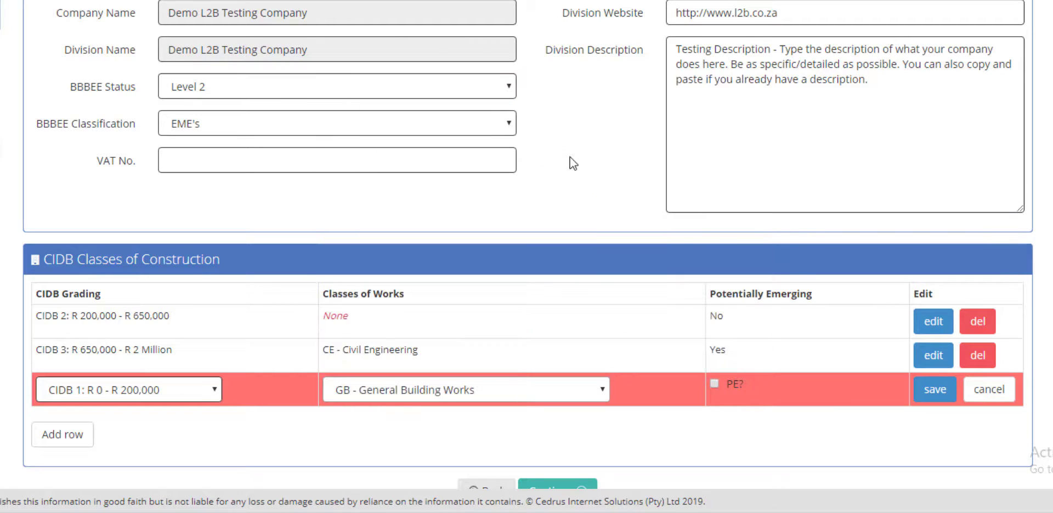
click(715, 384)
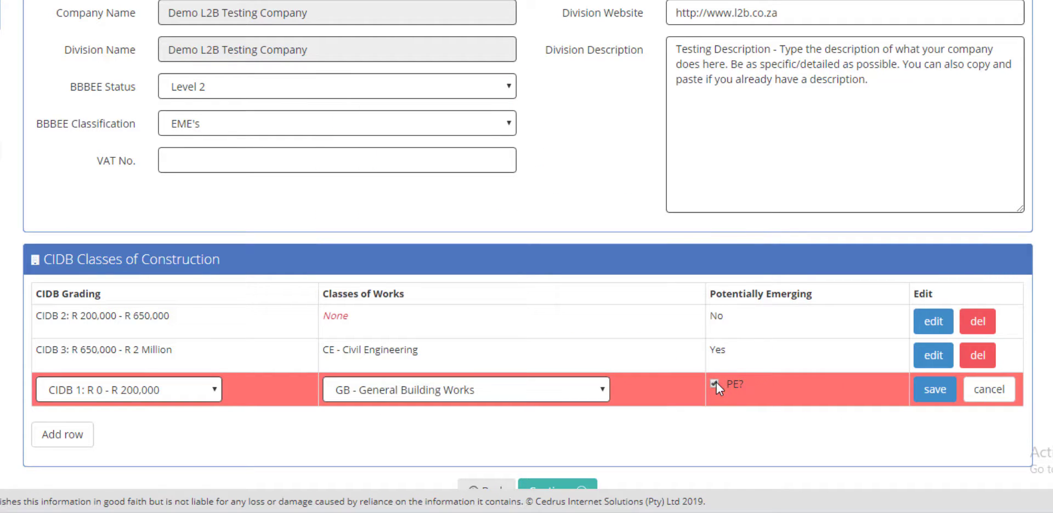
click(913, 391)
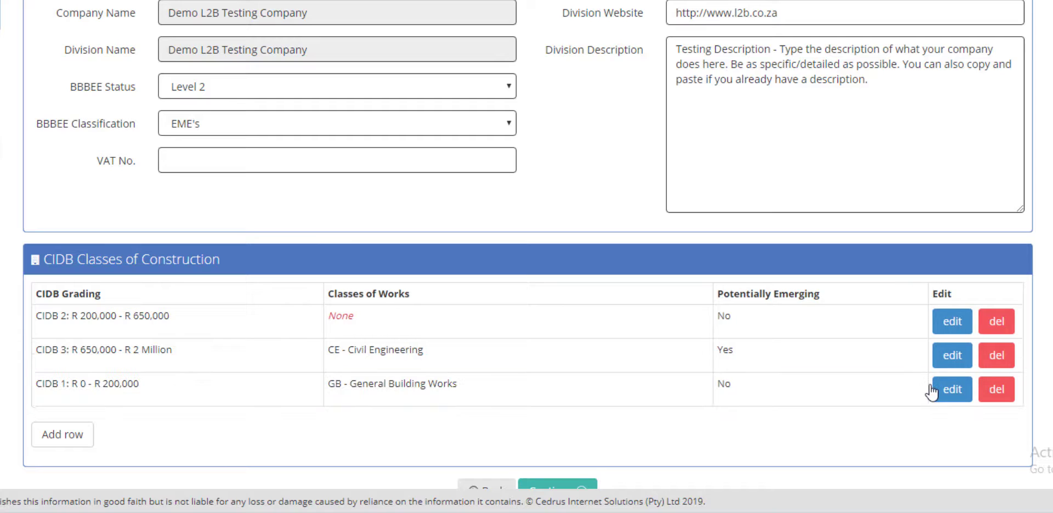
click(1008, 328)
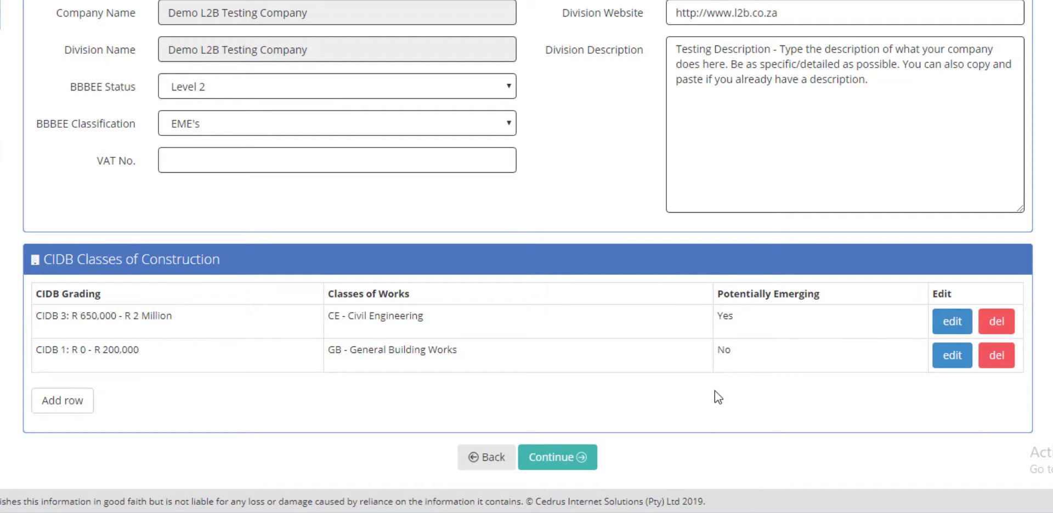
click(586, 455)
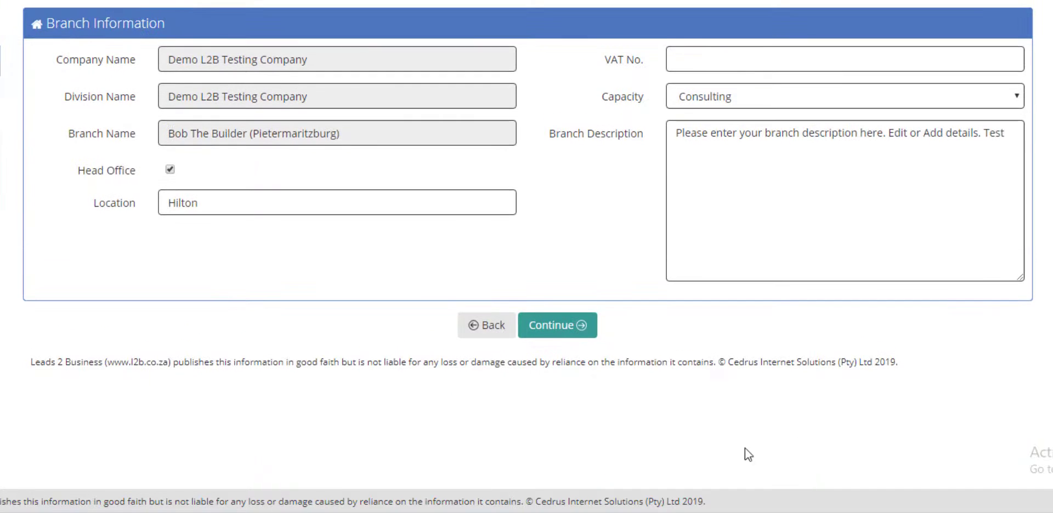
Keep Head Office ticked and change the branch location to 'Hilton - KZN'
click(170, 170)
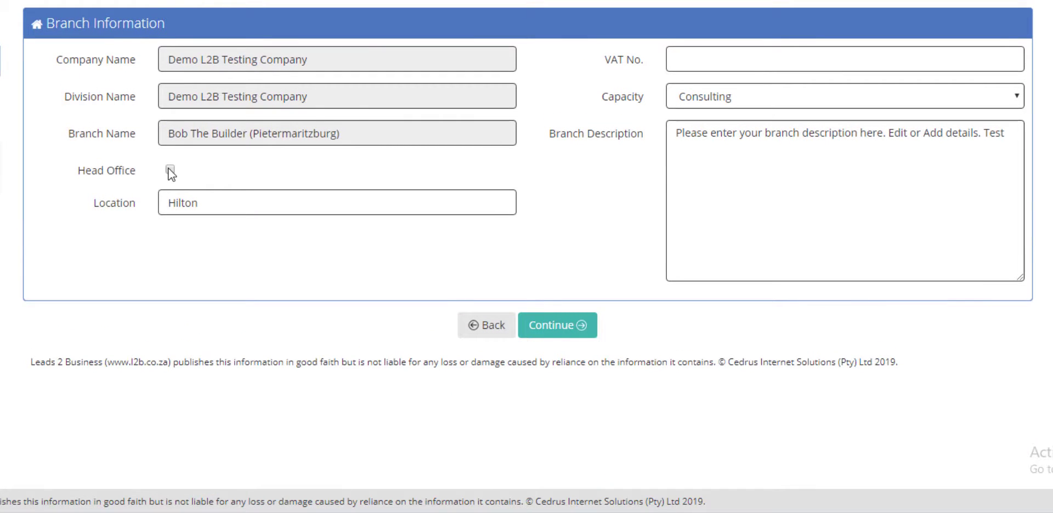
click(170, 170)
click(215, 197)
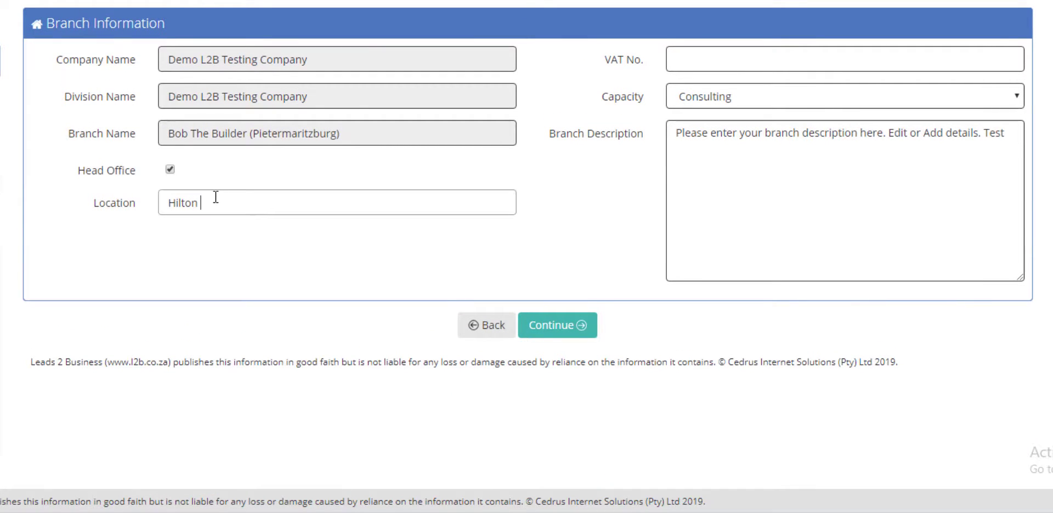
text(- KZN)
Keep the branch capacity as Consulting and delete 'Test' from the branch description
click(842, 68)
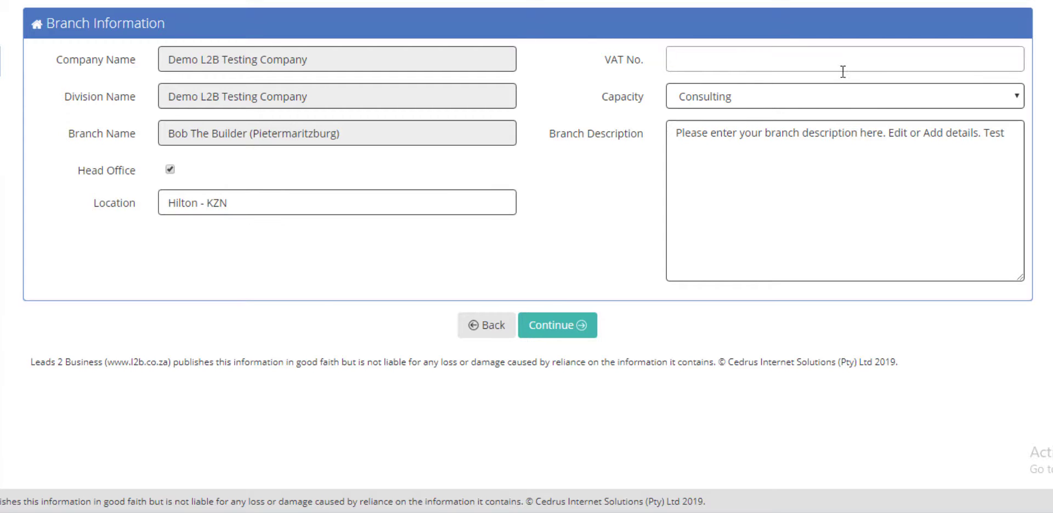
click(847, 100)
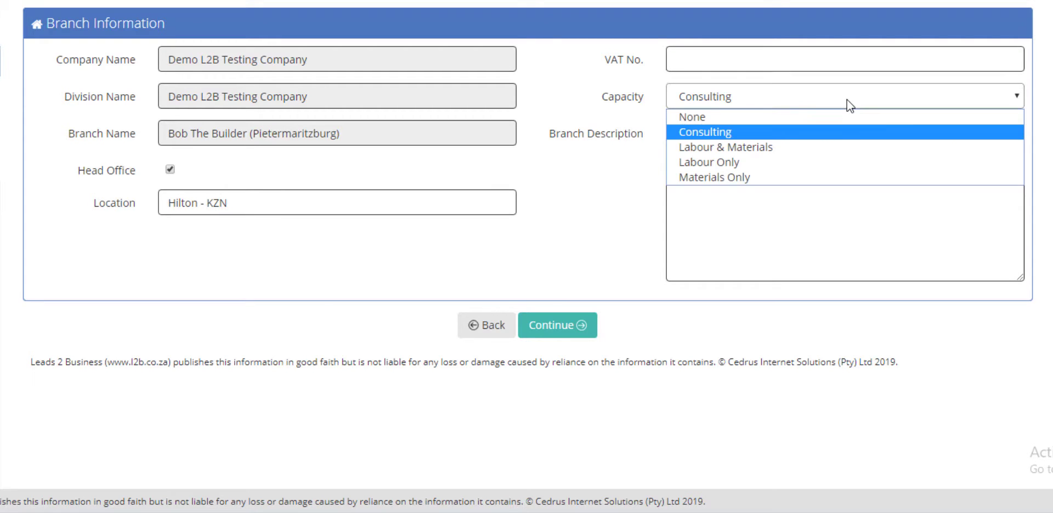
click(835, 133)
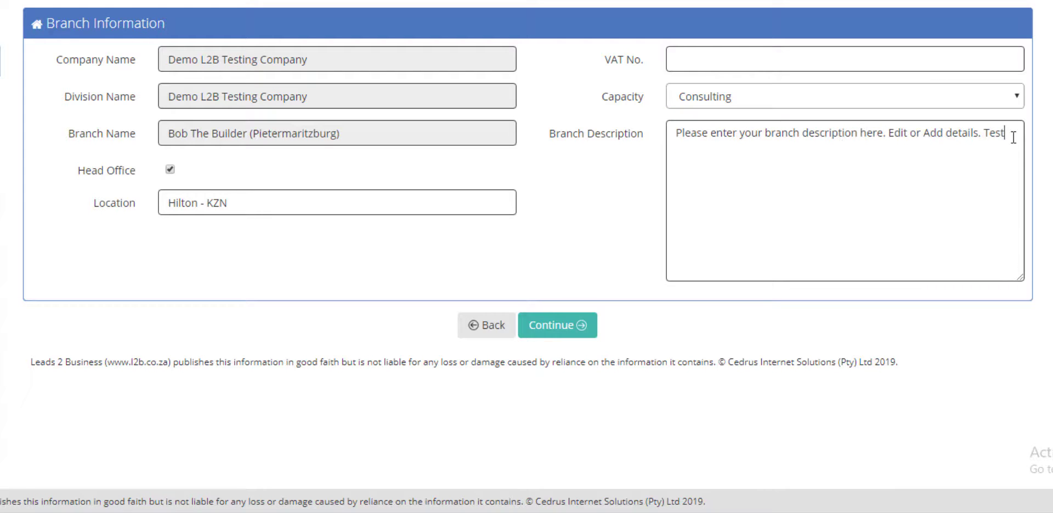
drag(1013, 137, 986, 135)
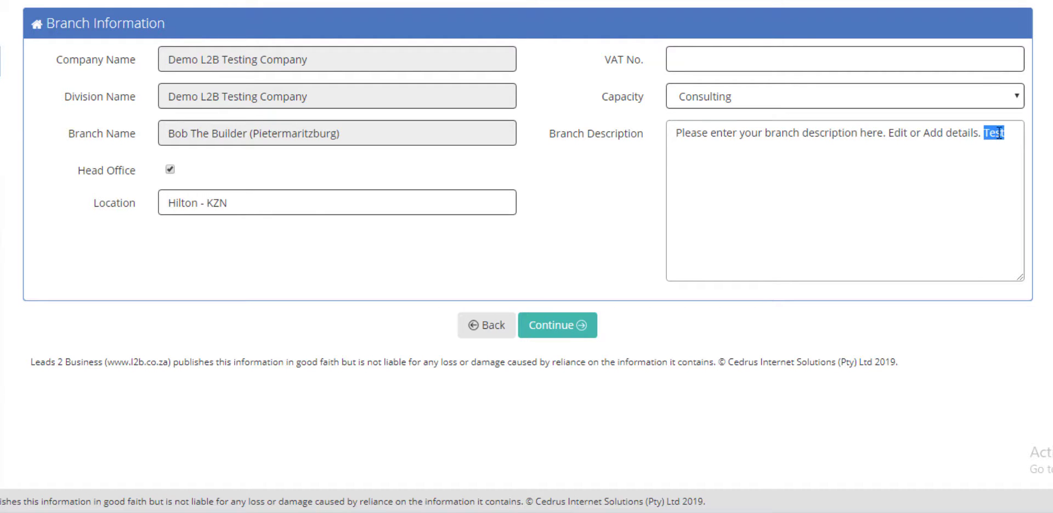
key(BackSpace)
Search trades for 'build' and add Builders Merchants & Hardware and Building Contractors
click(589, 331)
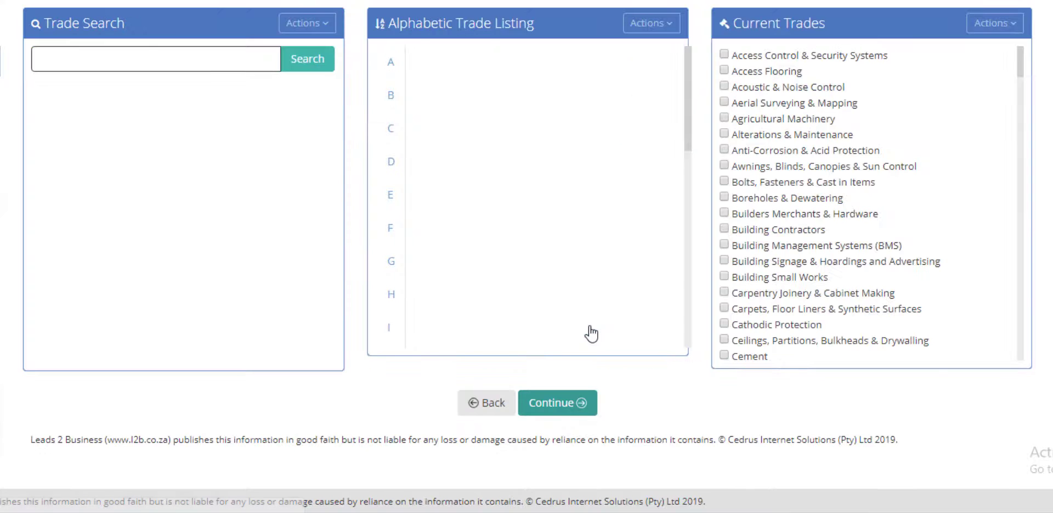
click(233, 65)
text(b)
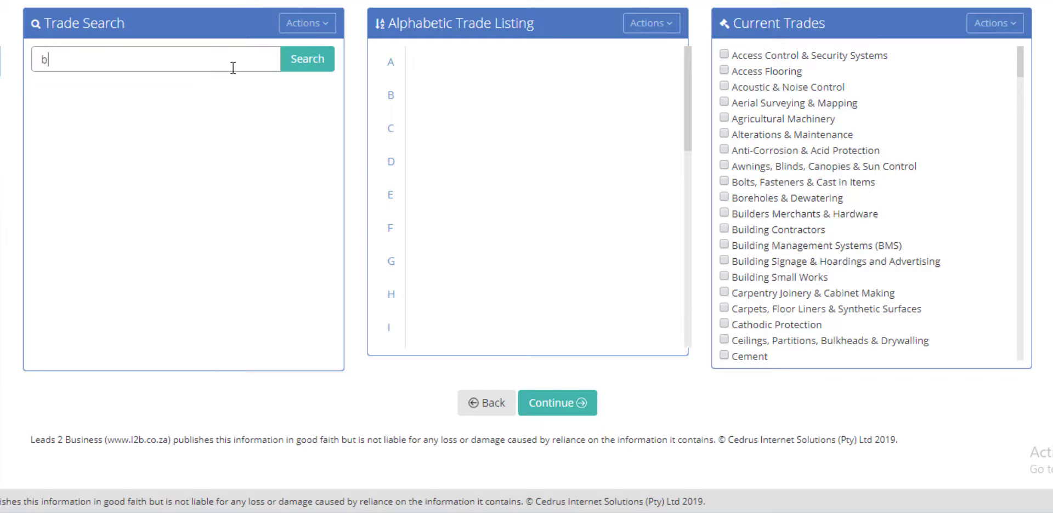
text(uild)
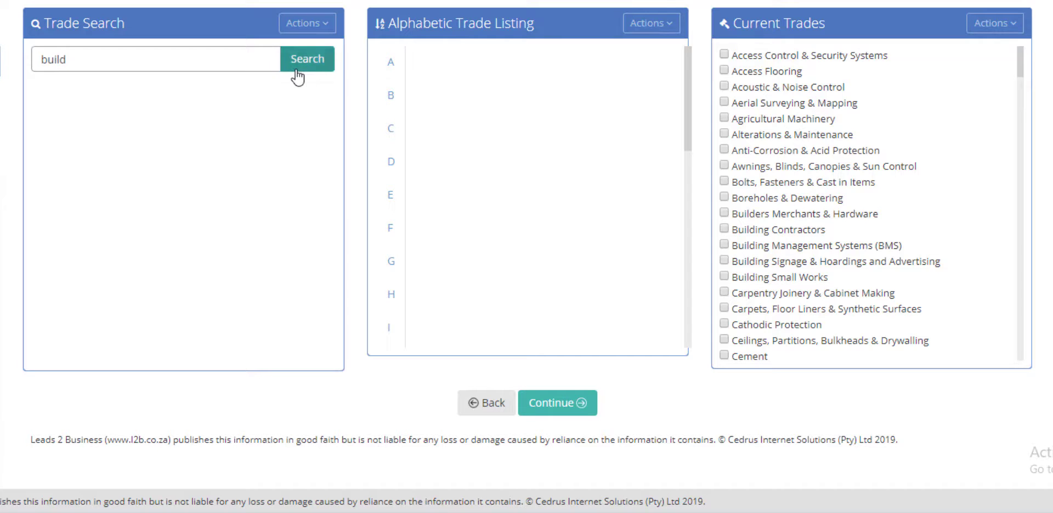
click(297, 76)
click(35, 99)
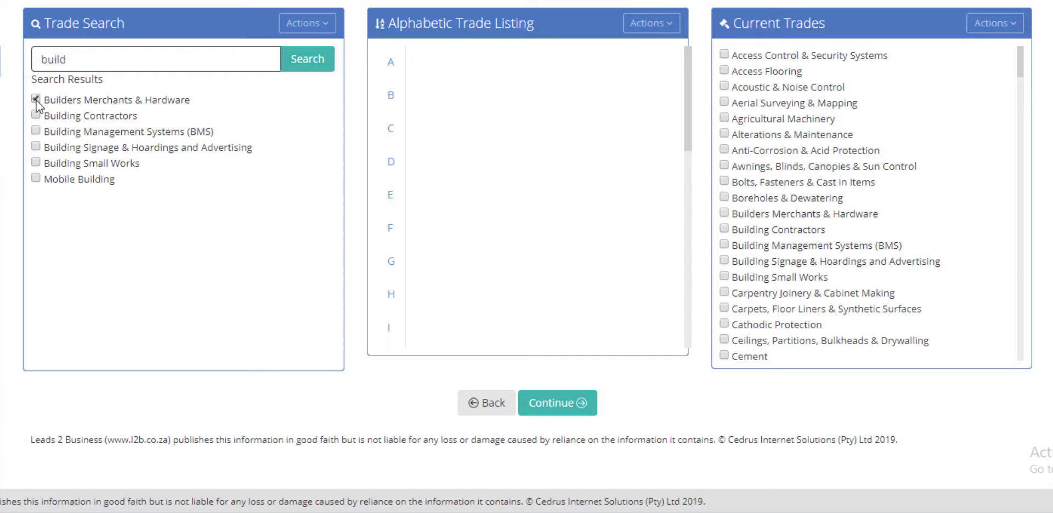
click(36, 115)
click(328, 30)
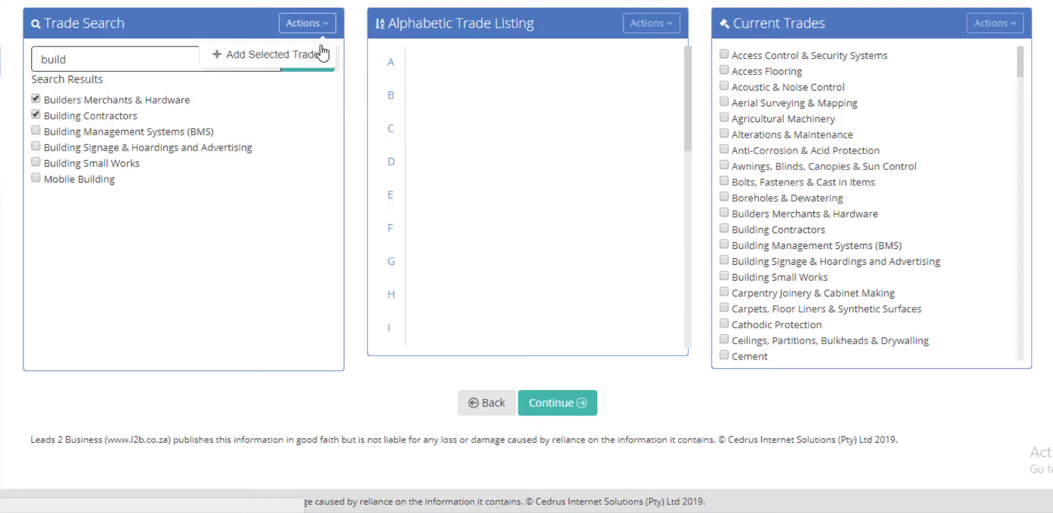
click(322, 53)
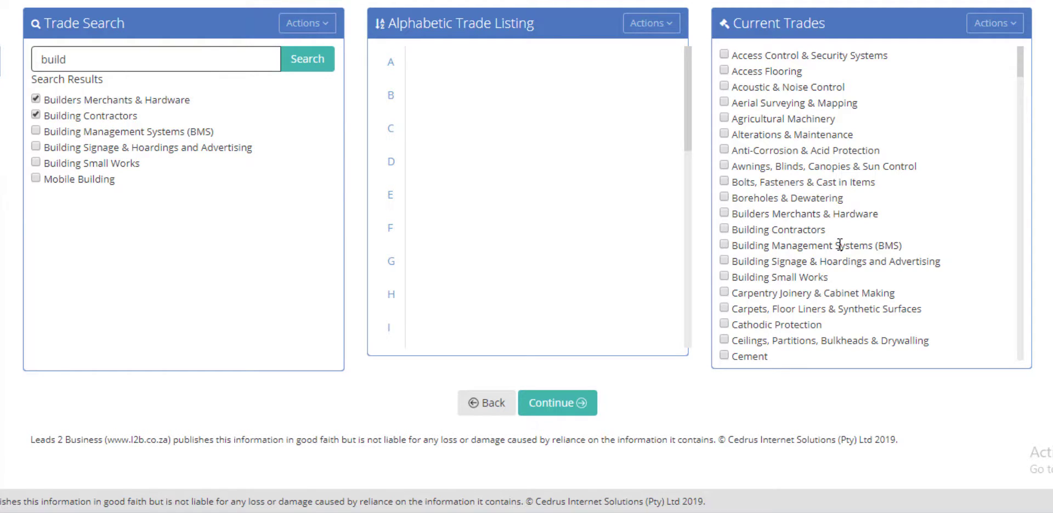
Add the Cement trade from the C listing to current trades
click(388, 130)
click(443, 138)
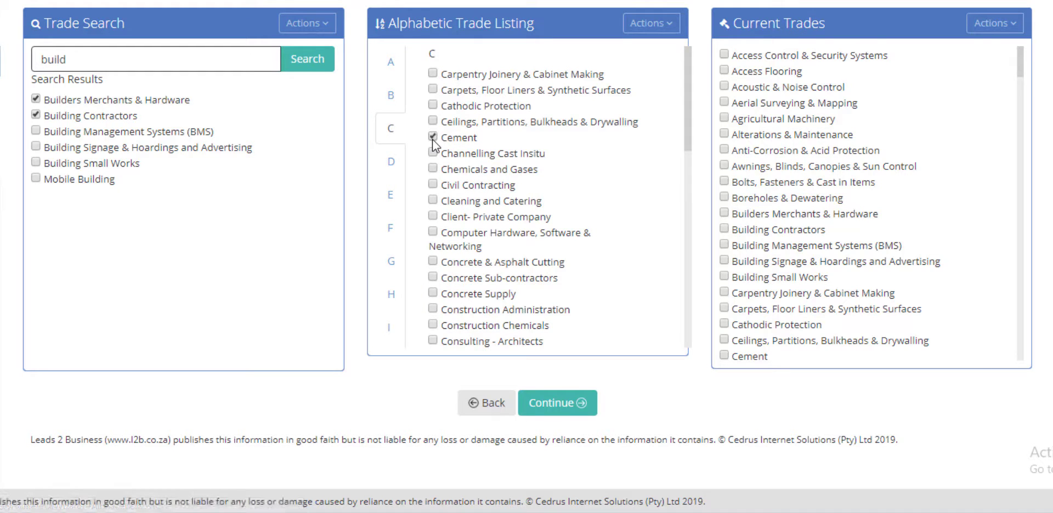
click(680, 39)
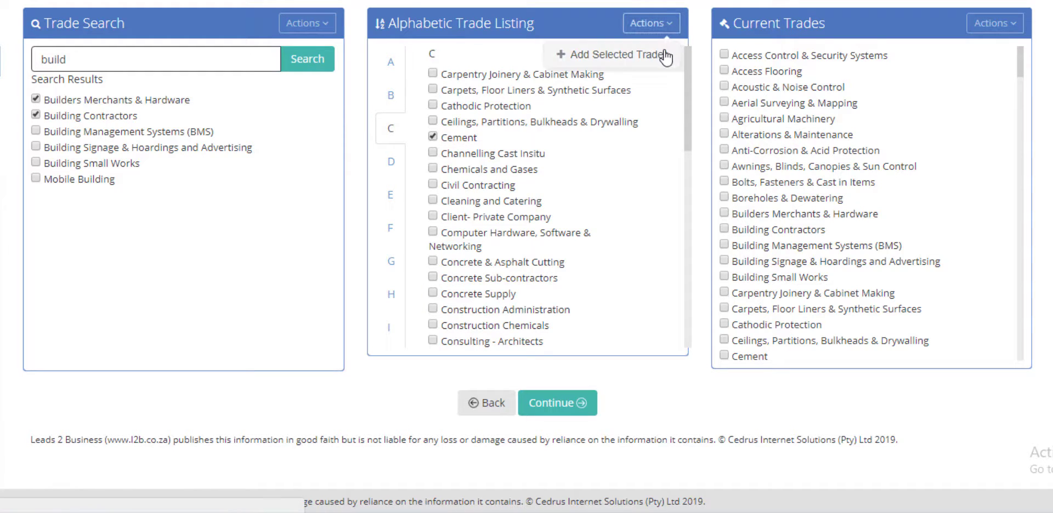
click(665, 55)
Remove Alterations & Maintenance and Anti-Corrosion & Acid Protection from current trades
scroll(798, 280, down, 3)
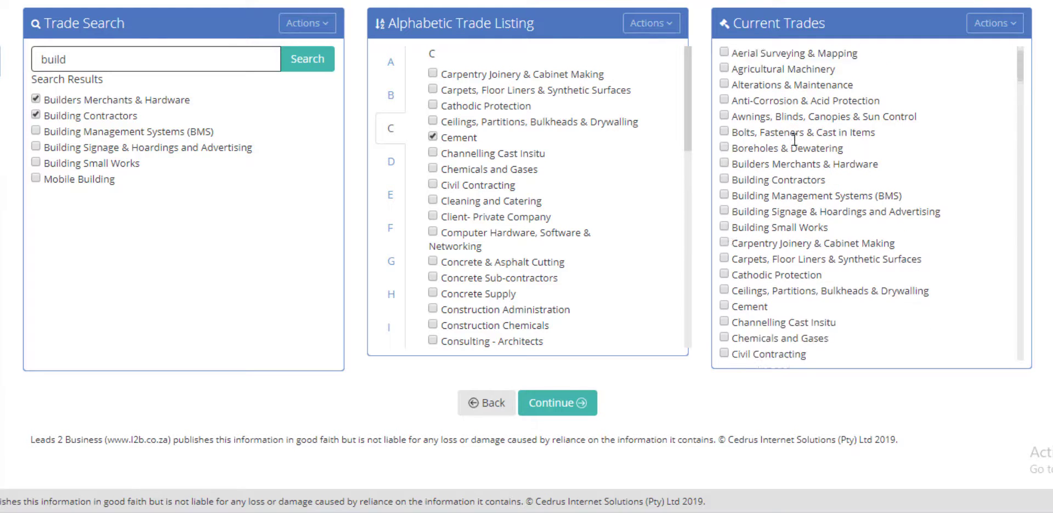
click(724, 59)
click(724, 75)
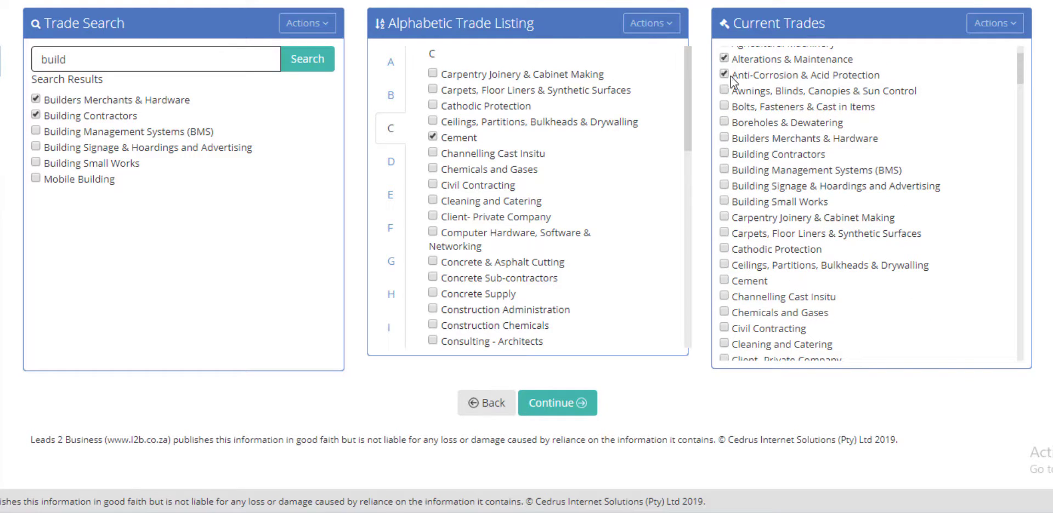
click(994, 23)
click(991, 55)
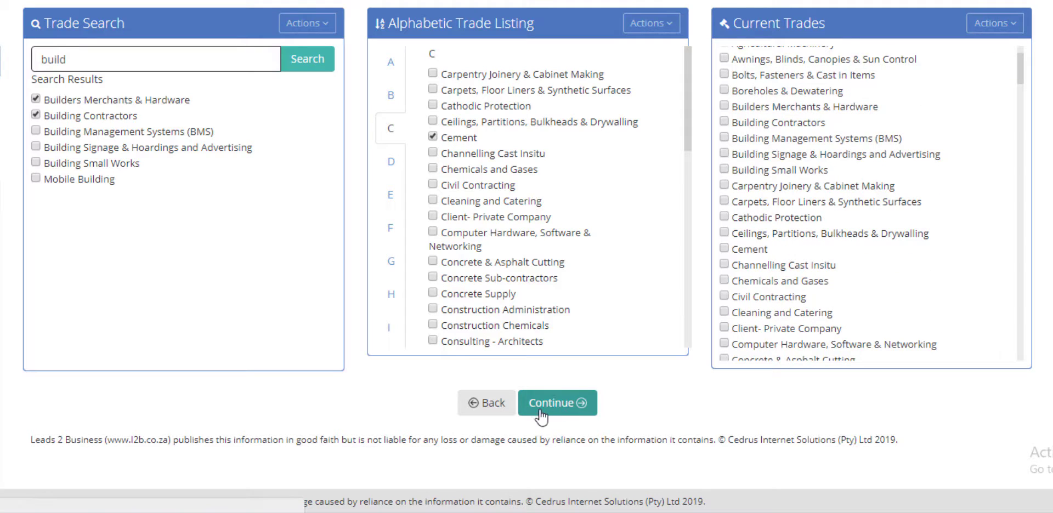
Search serviceable regions for Zimbabwe and add it to the current regions
click(557, 403)
click(126, 61)
text(zim)
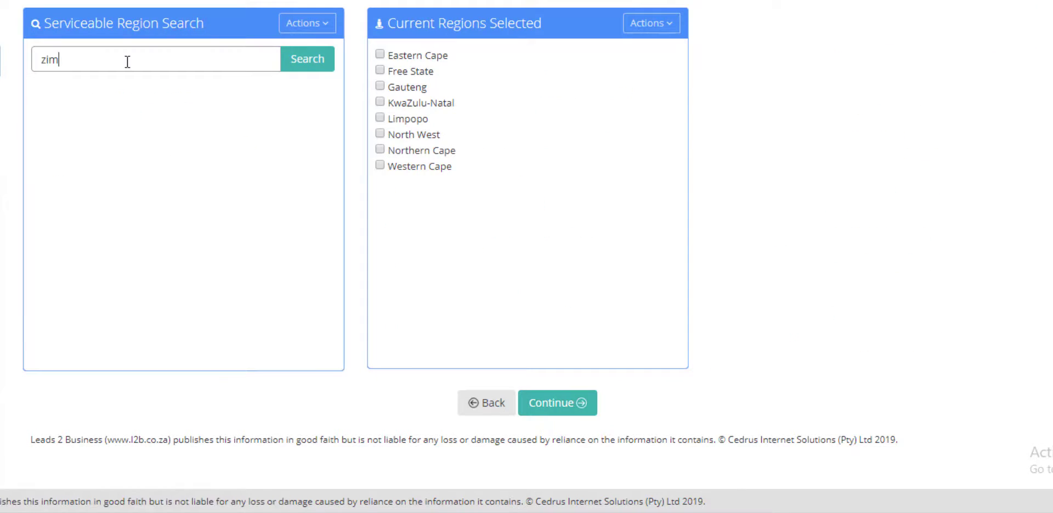
text(babwe)
click(324, 75)
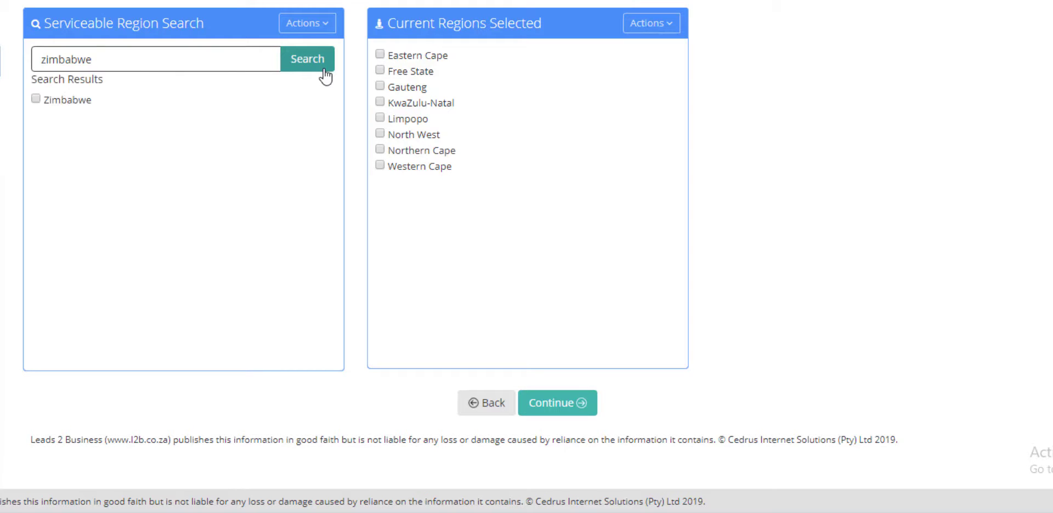
click(35, 99)
click(329, 25)
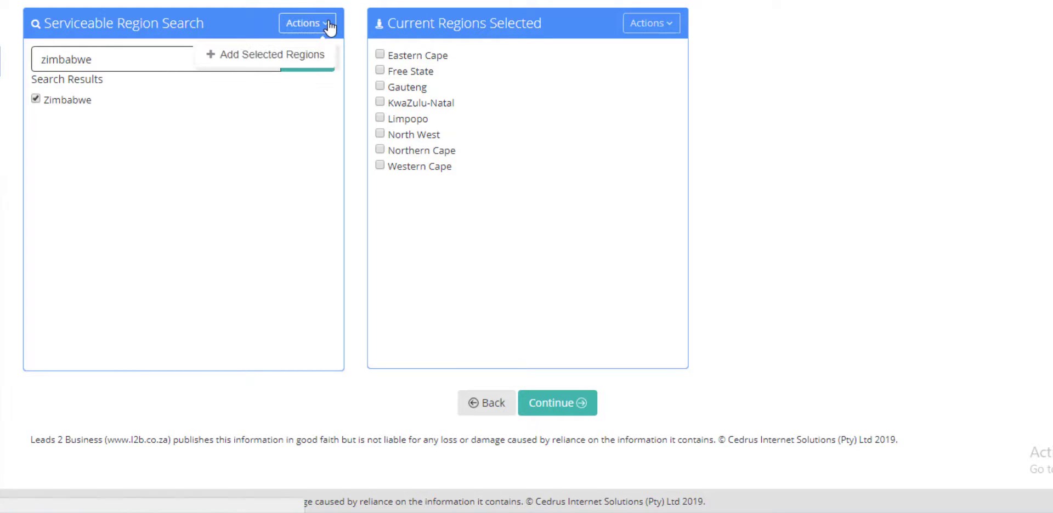
click(310, 55)
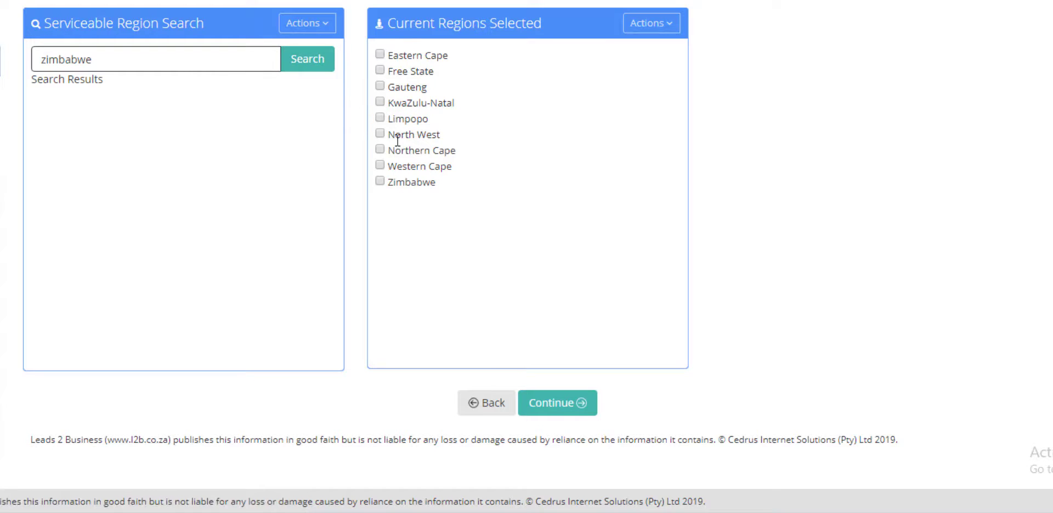
Remove Zimbabwe from the current regions and continue to the Contact step
click(380, 182)
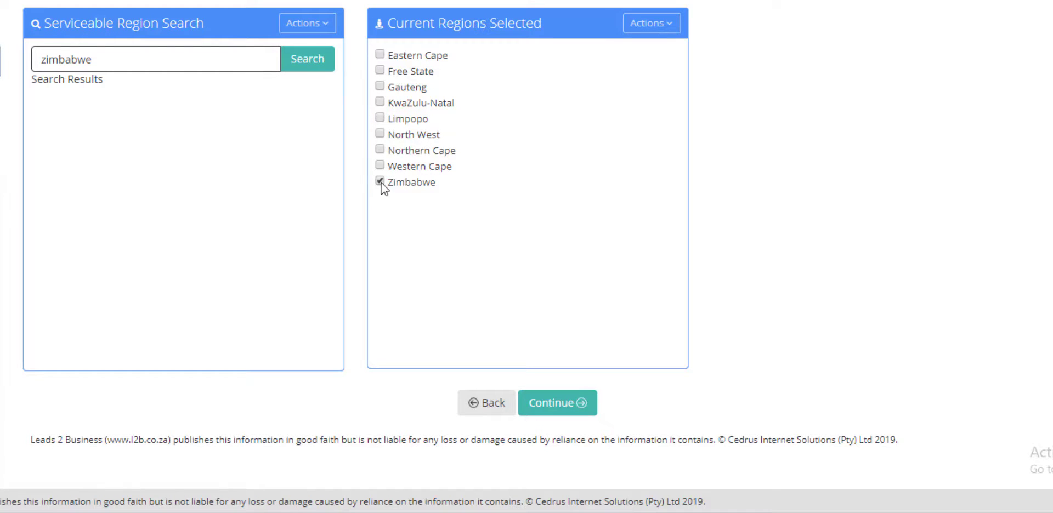
click(663, 30)
click(658, 56)
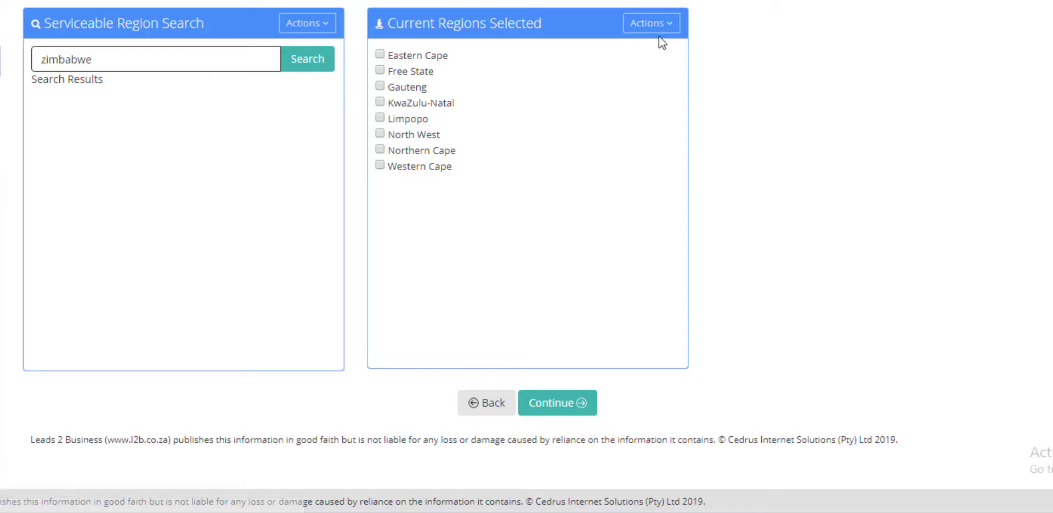
click(660, 34)
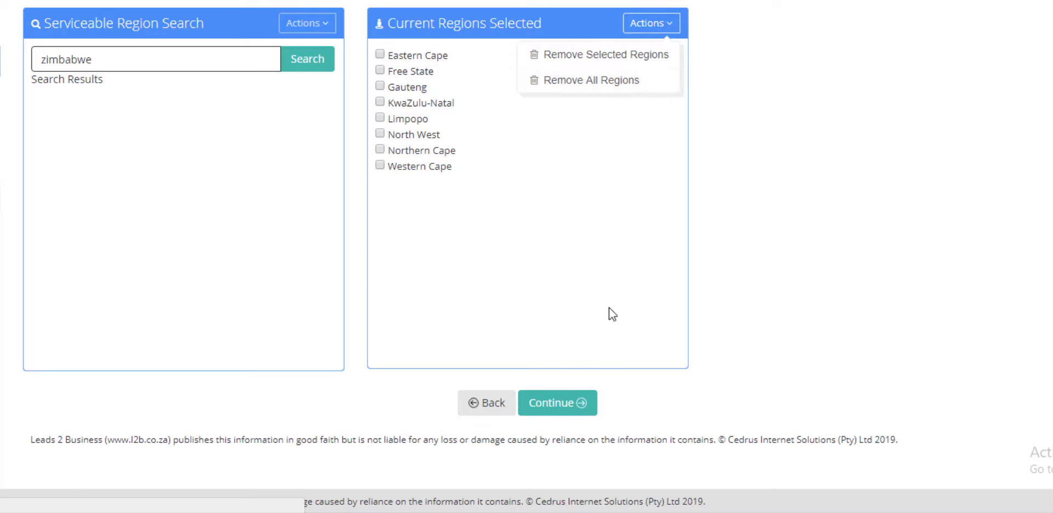
click(556, 396)
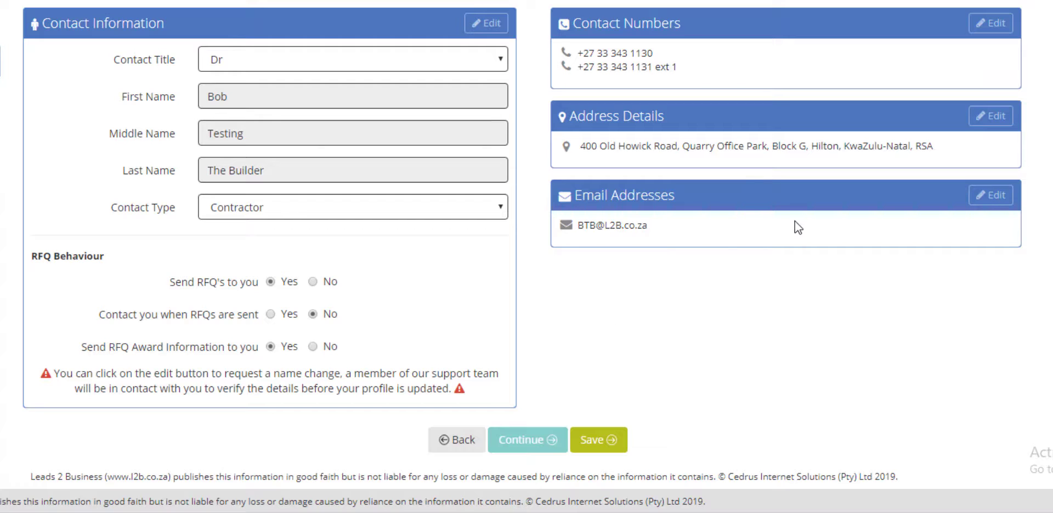
Set the contact title to Mr, type to Contracts Manager, and RFQ notifications to Yes
click(345, 57)
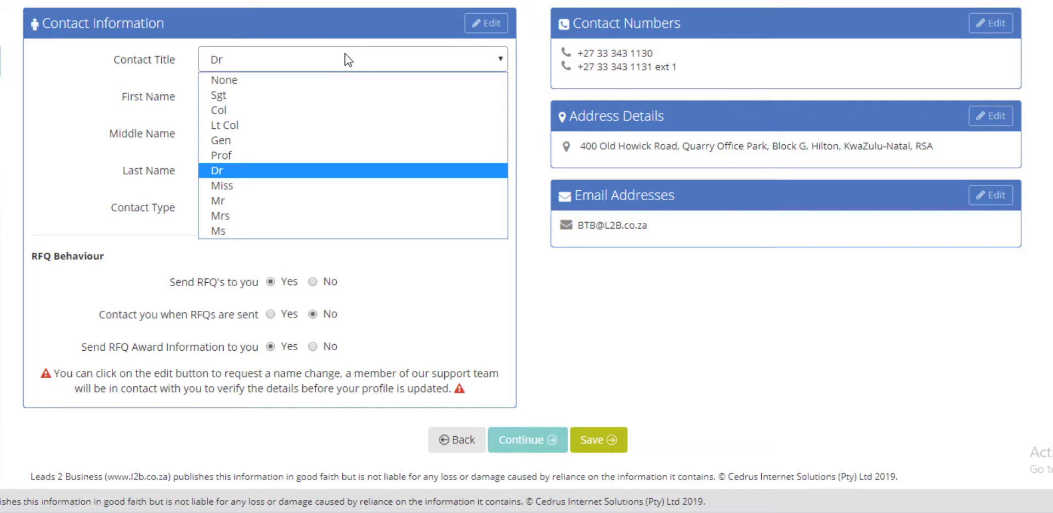
click(315, 202)
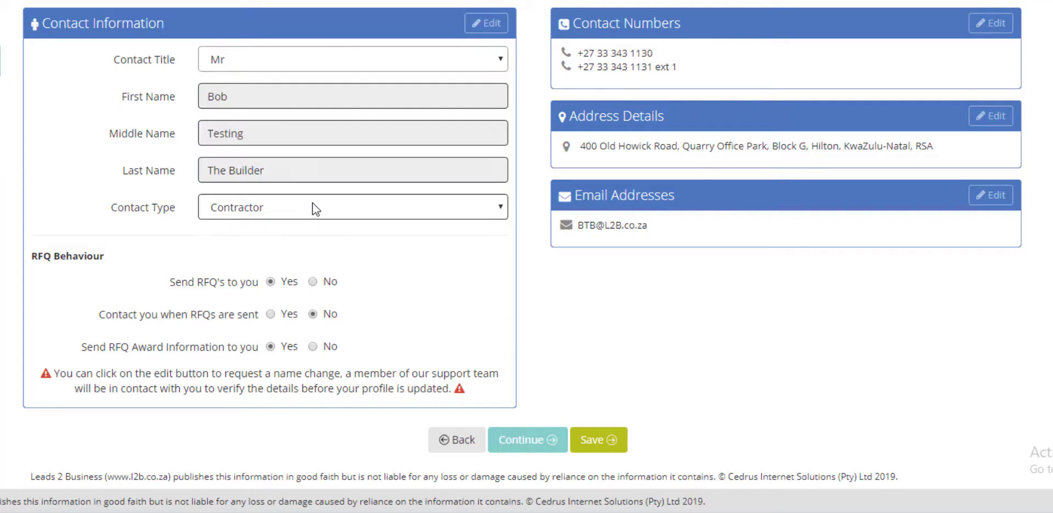
click(317, 212)
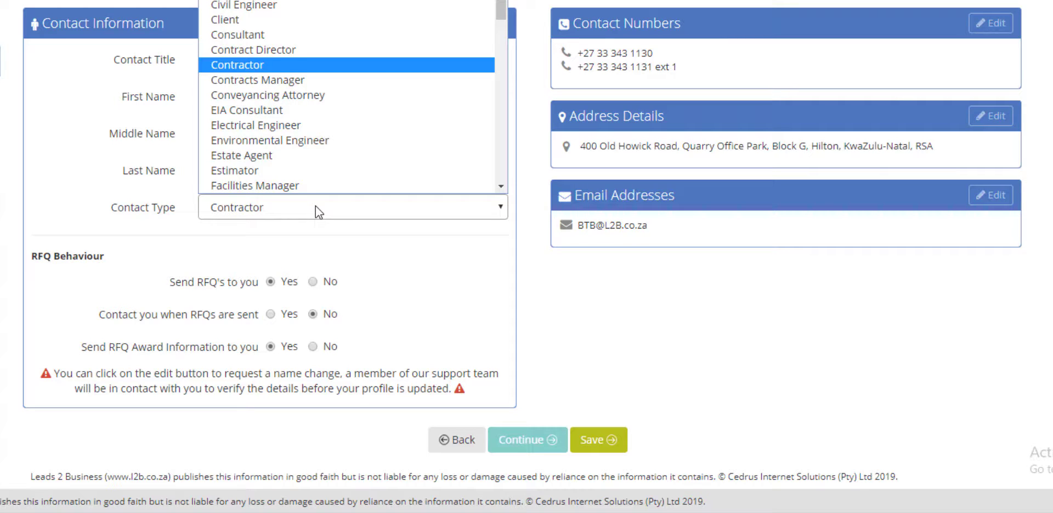
click(368, 83)
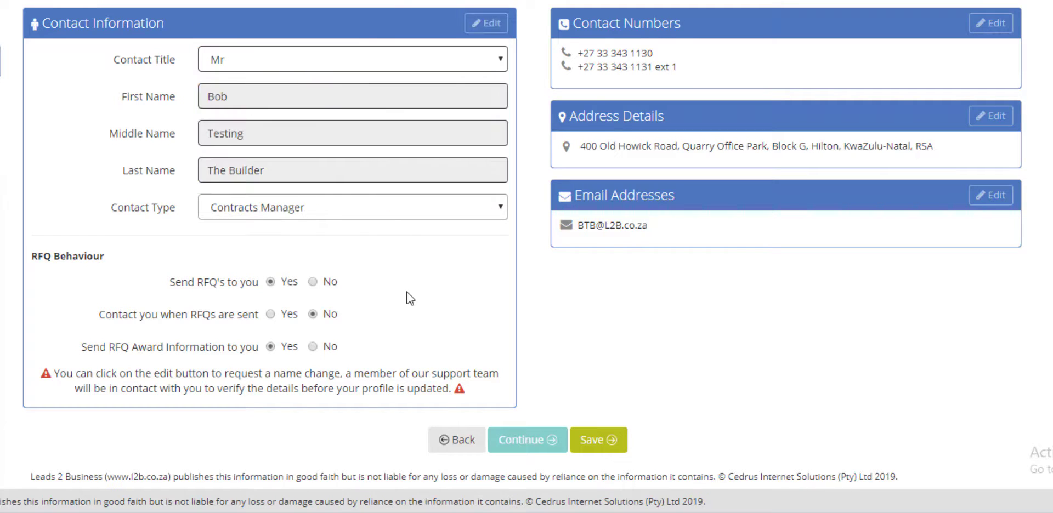
click(271, 287)
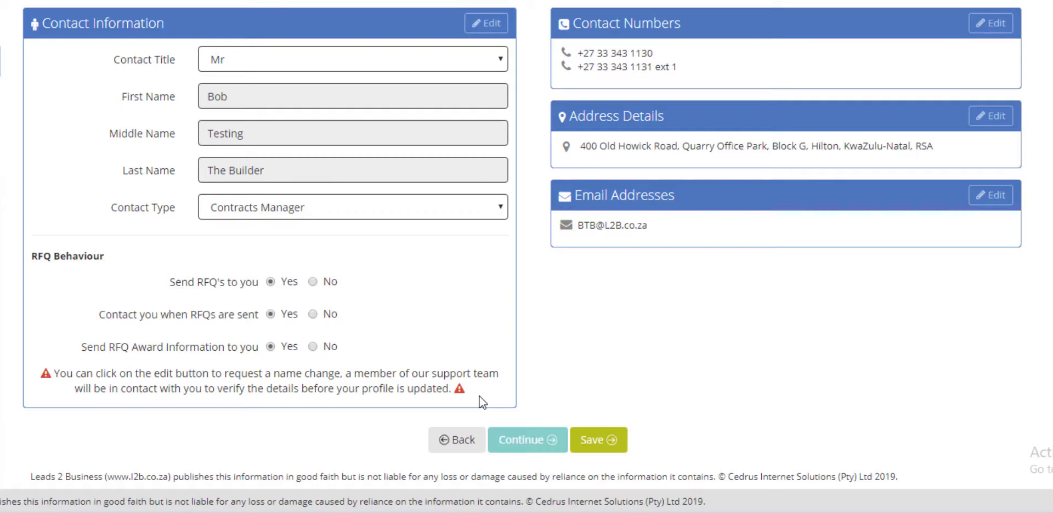
Submit a name change request with the contact's new names and the reason 'Married'
click(486, 23)
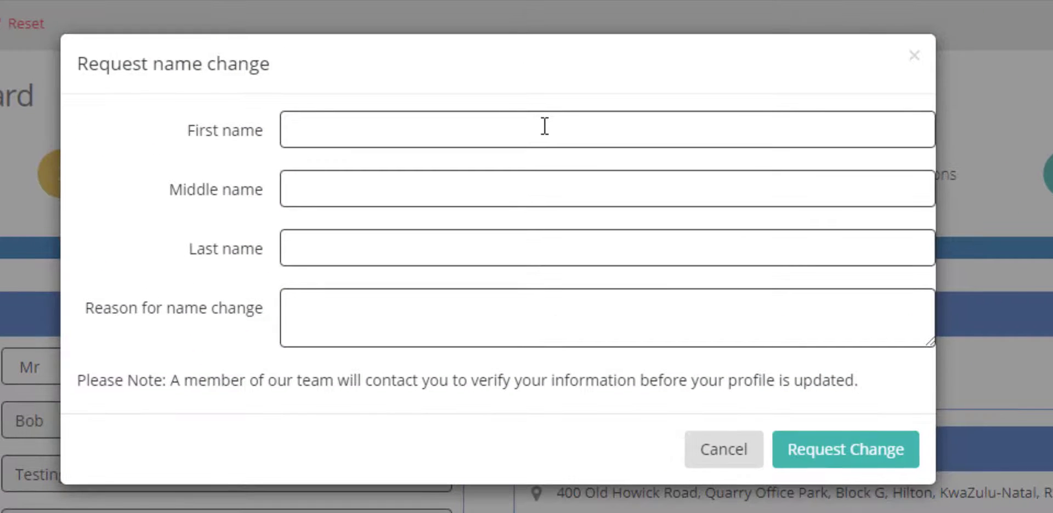
text(B)
key(Tab)
text(T)
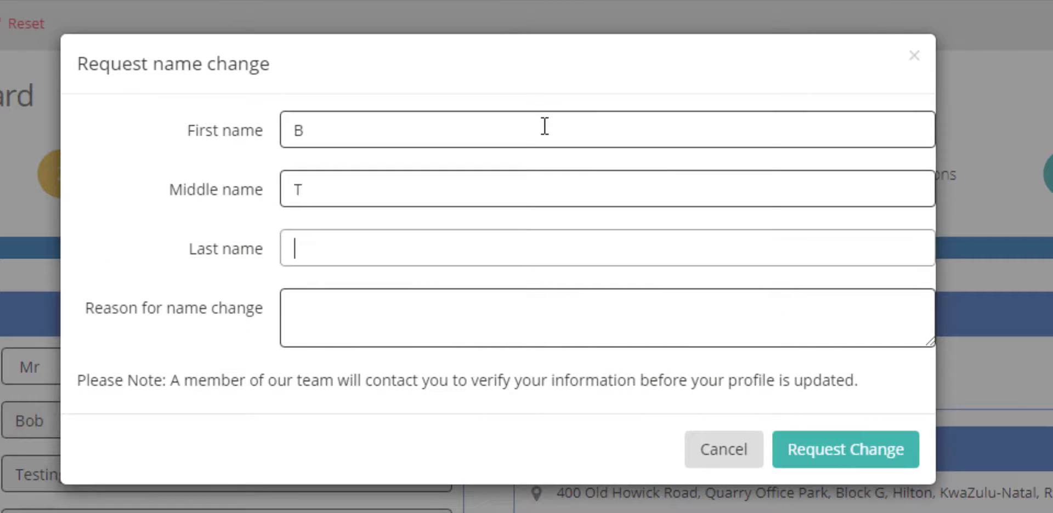
text(N)
key(Tab)
text(Married)
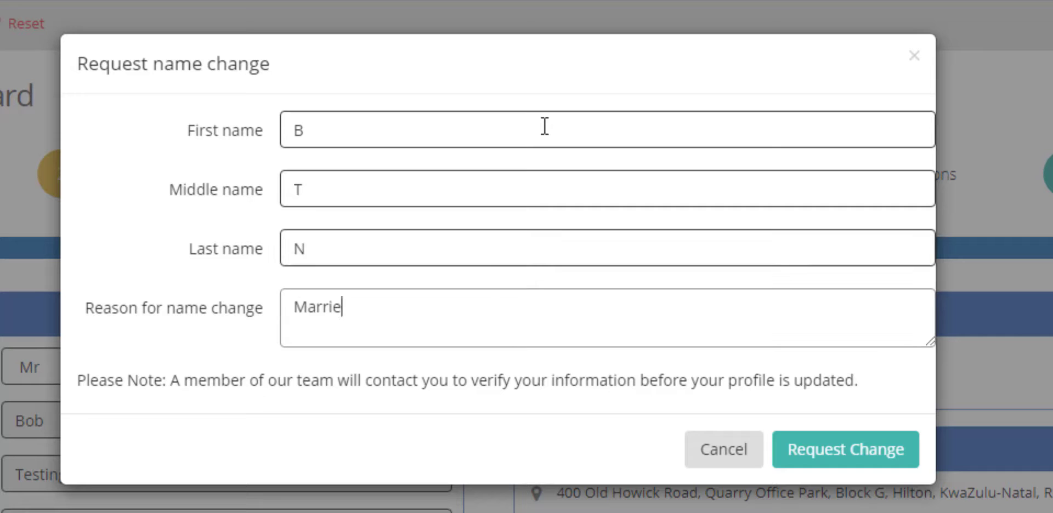
click(851, 456)
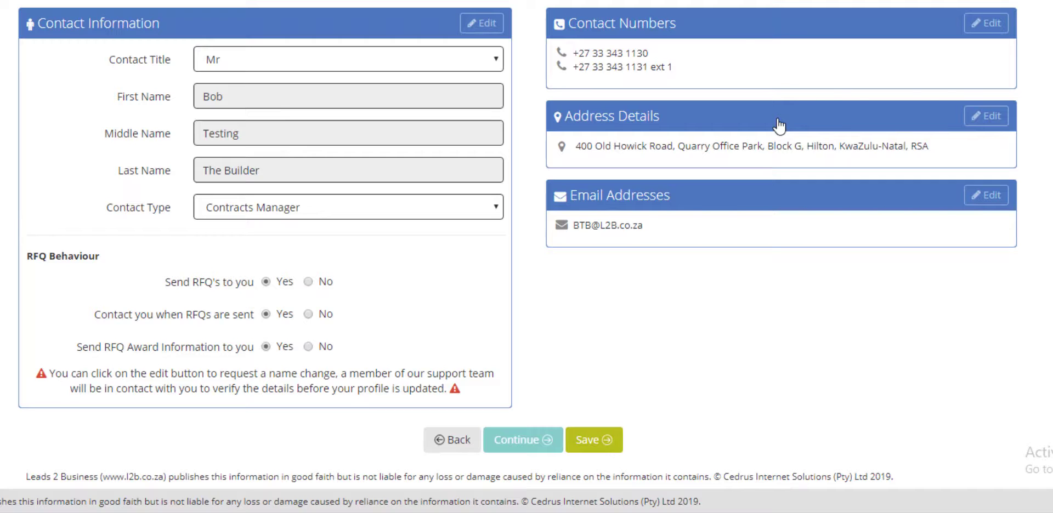
Make the extension-1 landline the default number and add a Postal-type PO box address in Hilton
click(996, 26)
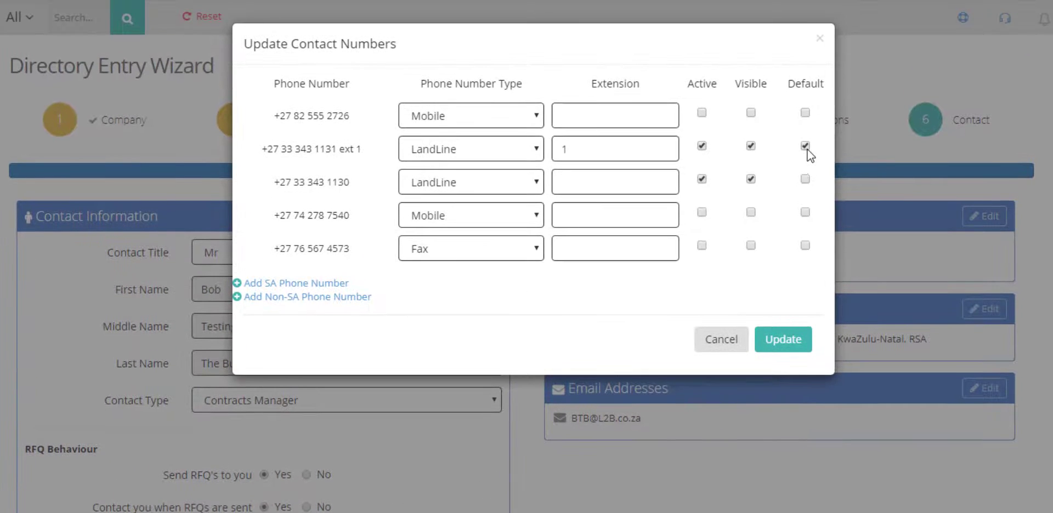
click(796, 341)
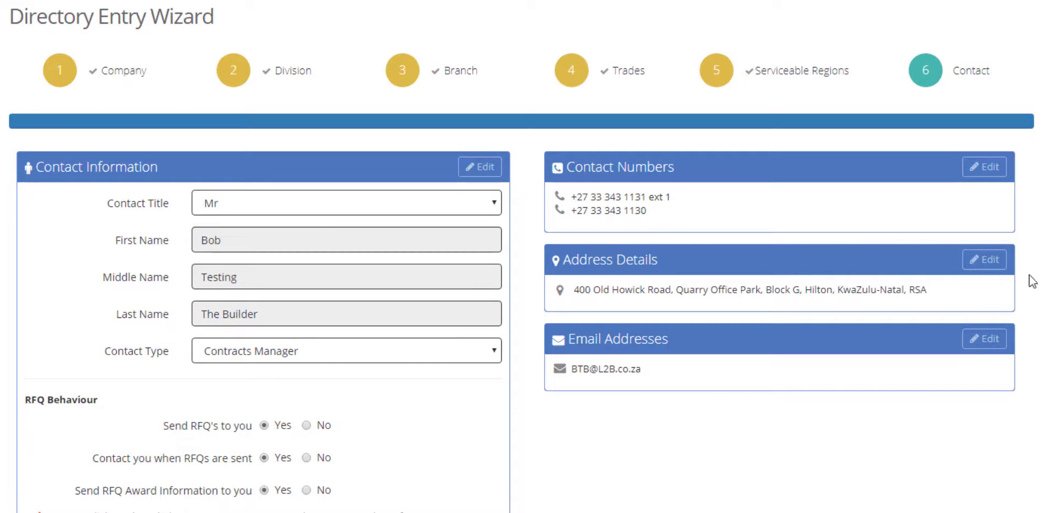
click(998, 265)
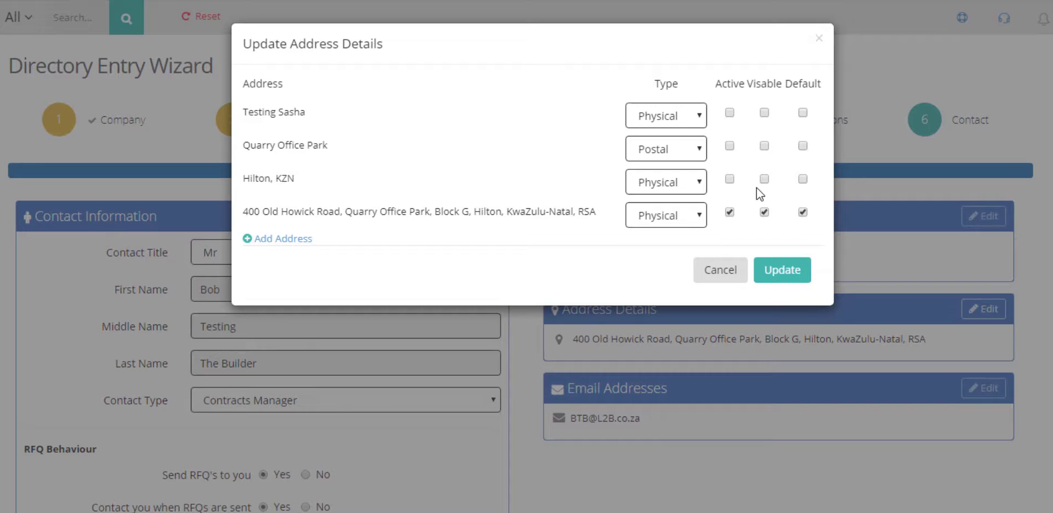
click(263, 239)
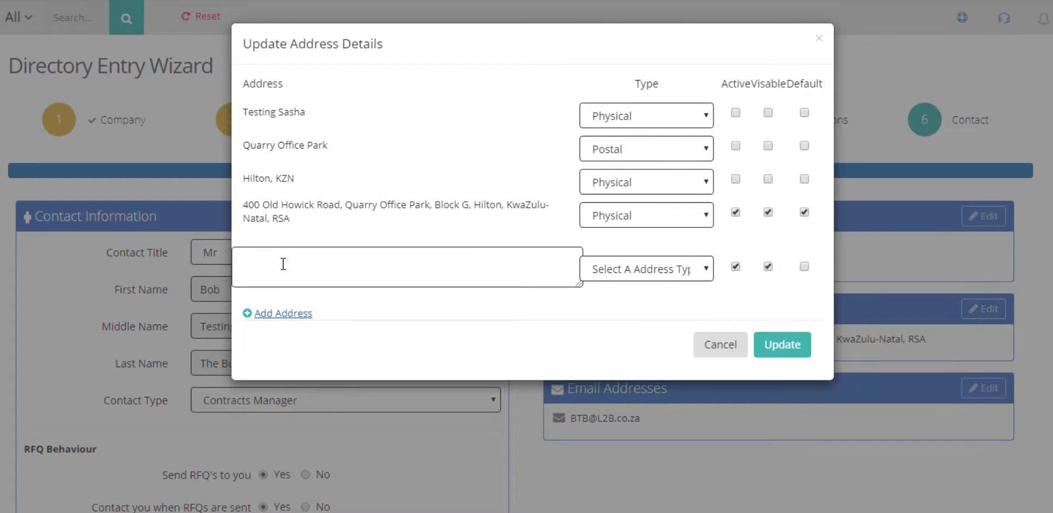
click(283, 263)
text(P O Box 1091, Hilton, 3245)
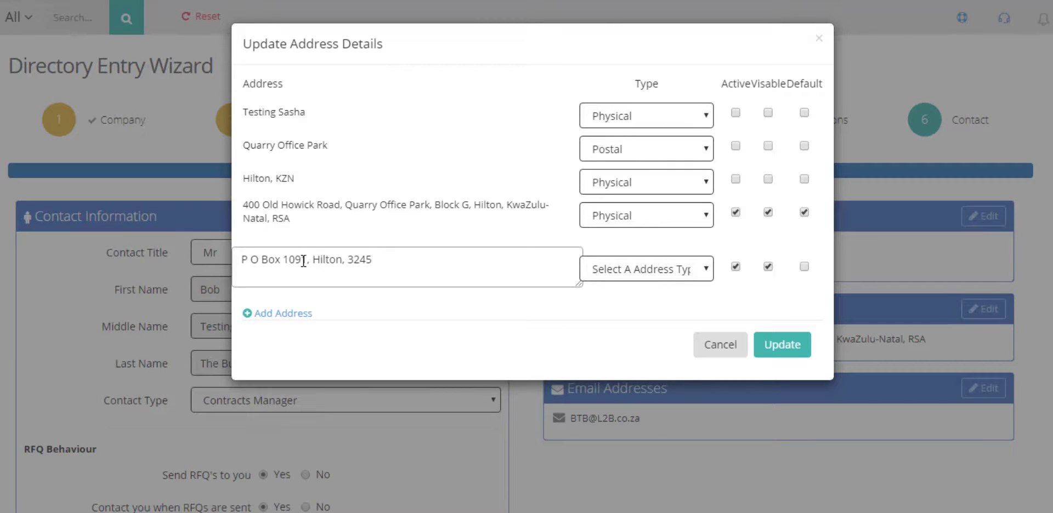
click(679, 268)
click(631, 303)
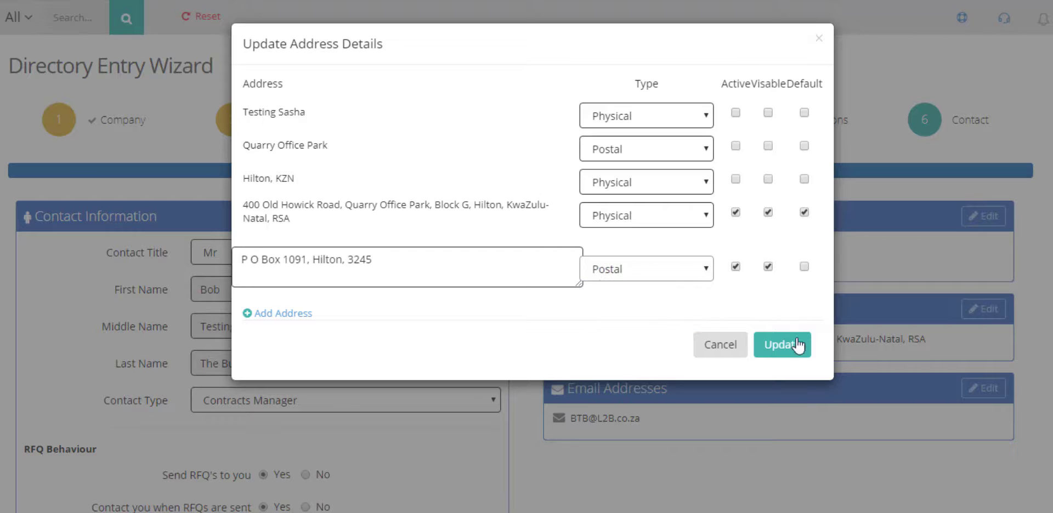
click(796, 344)
click(999, 404)
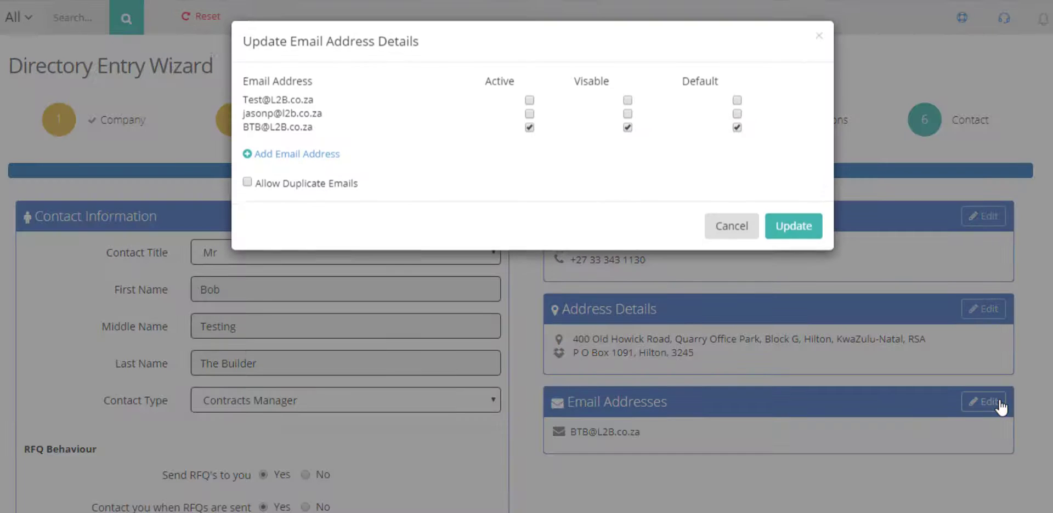
Add a second company email address beside the existing one and save the directory entry
click(330, 158)
key(ctrl+v)
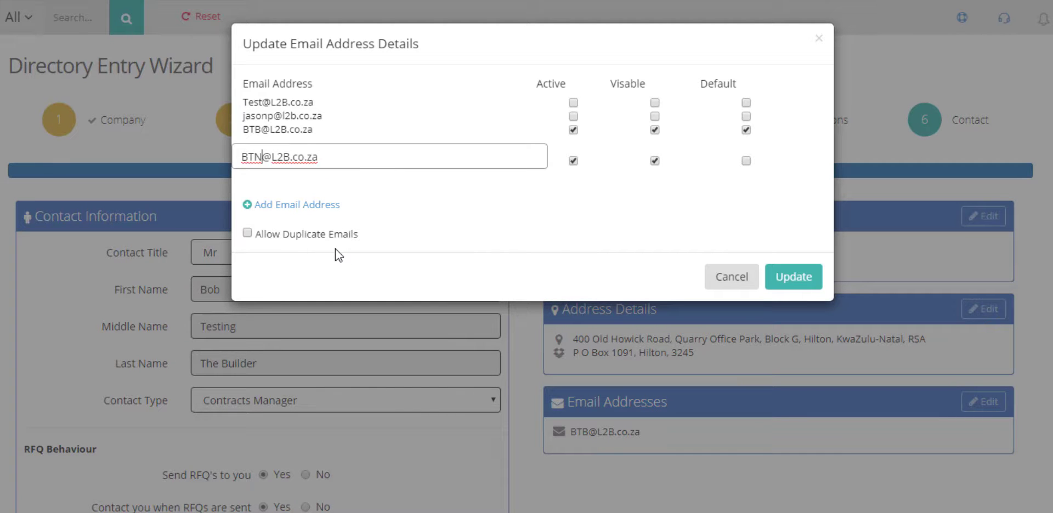
click(790, 279)
scroll(594, 447, down, 4)
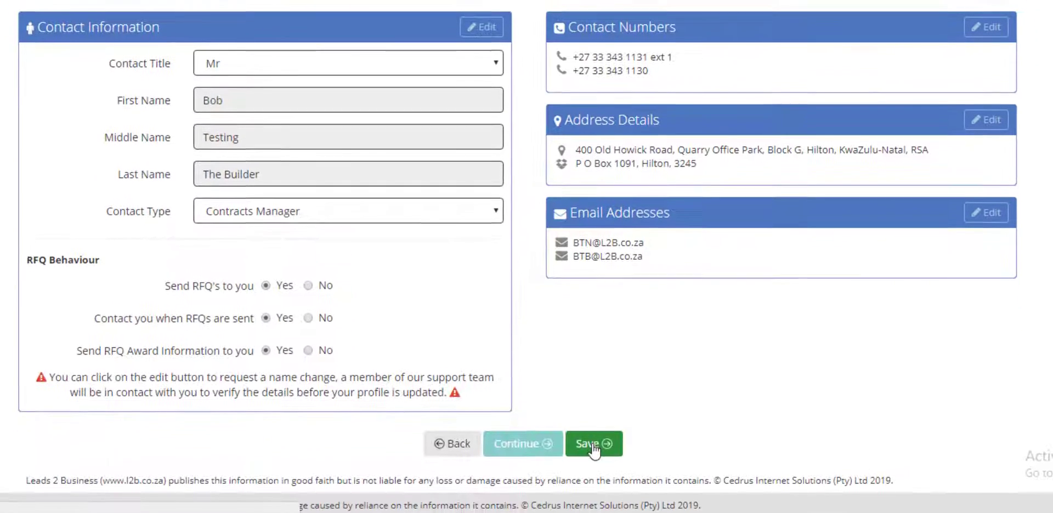
click(593, 442)
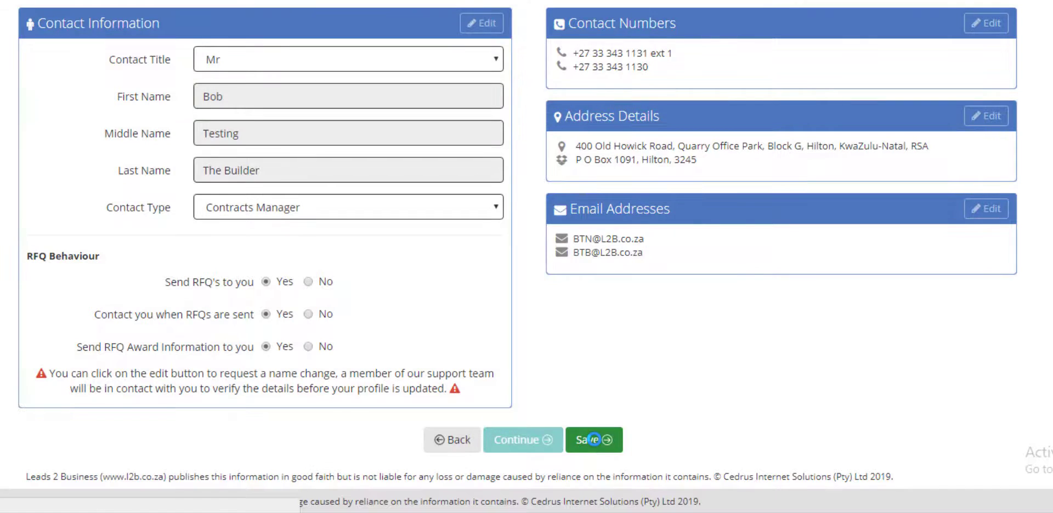